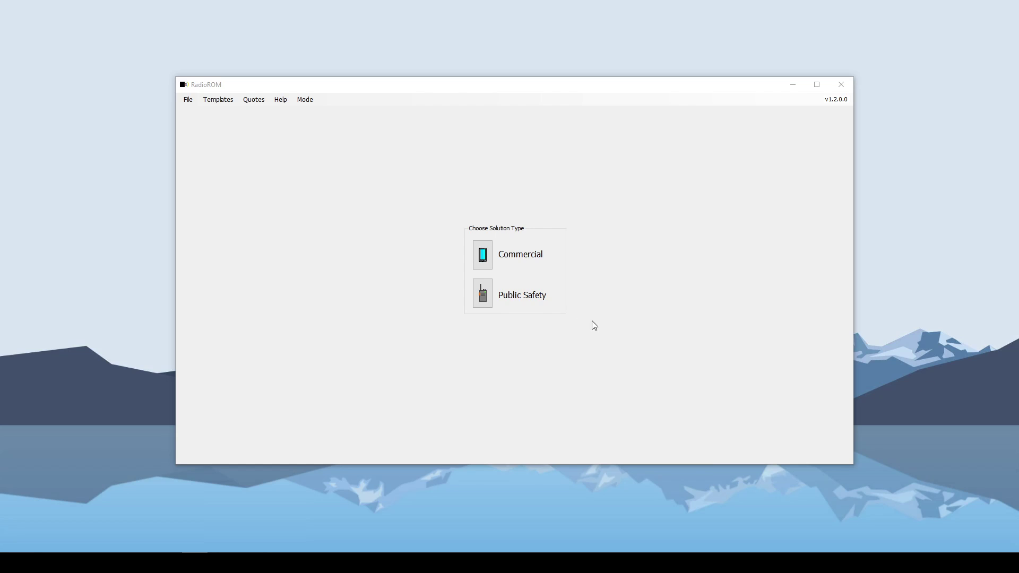
- Start a Public Safety project named "xyz name" covering 100,000 square feet and load the typical PS settings
left_click(480, 301)
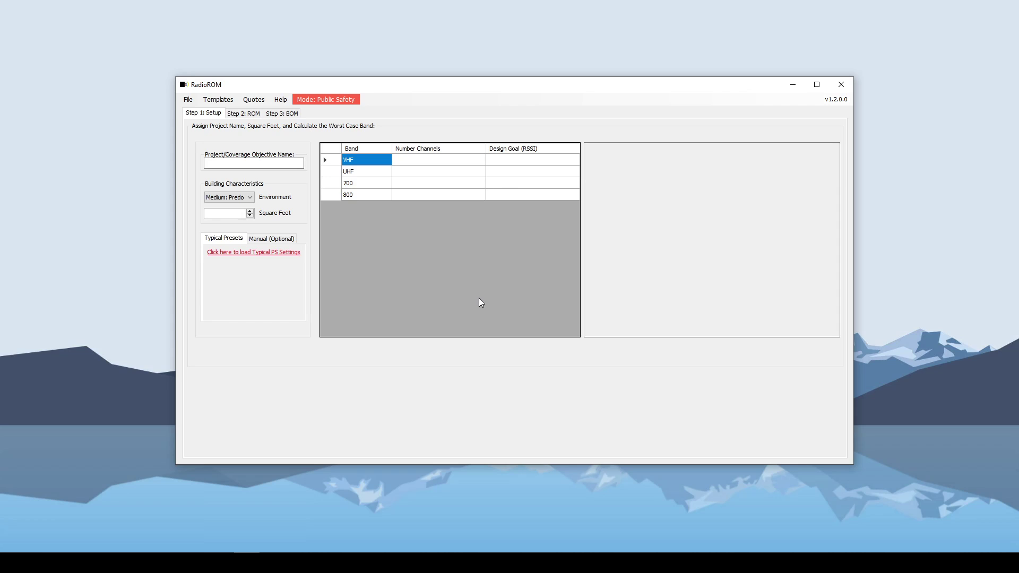
left_click(269, 165)
type("xyz name")
left_click(249, 215)
left_click(228, 257)
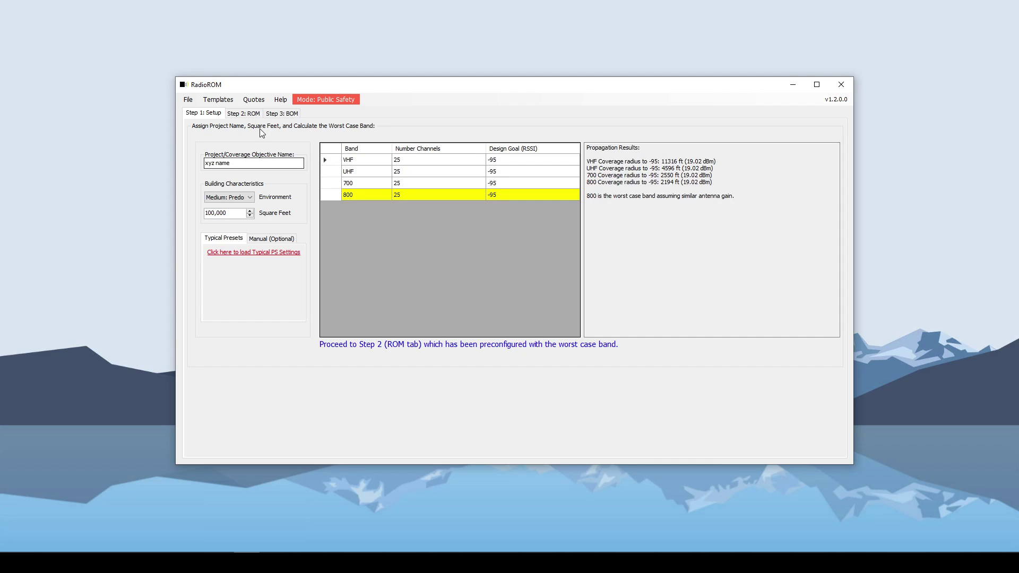
- Generate the ROM for the Coax to the Antenna solution at 33 dBm and review the material quantities
left_click(245, 114)
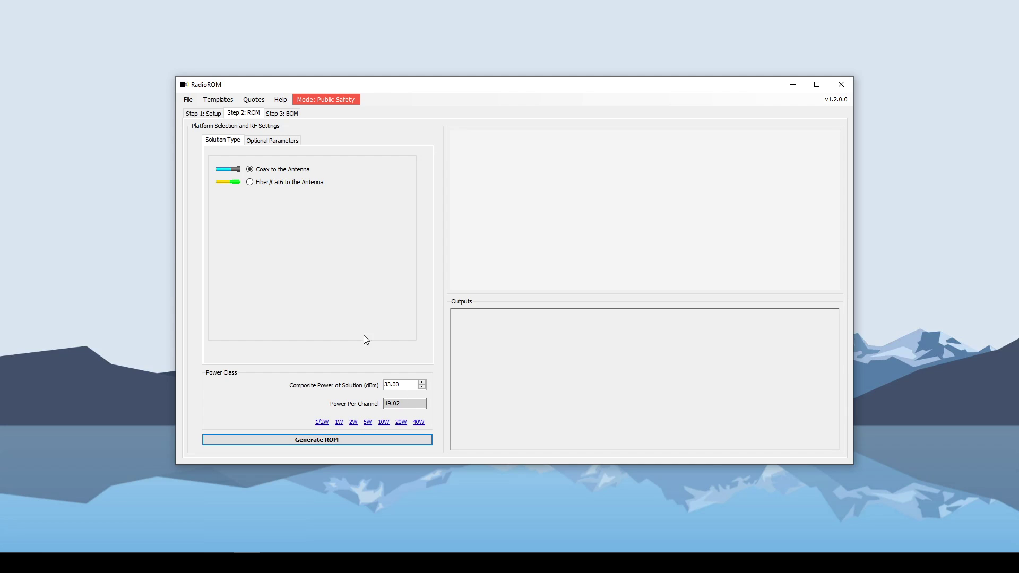
left_click(319, 441)
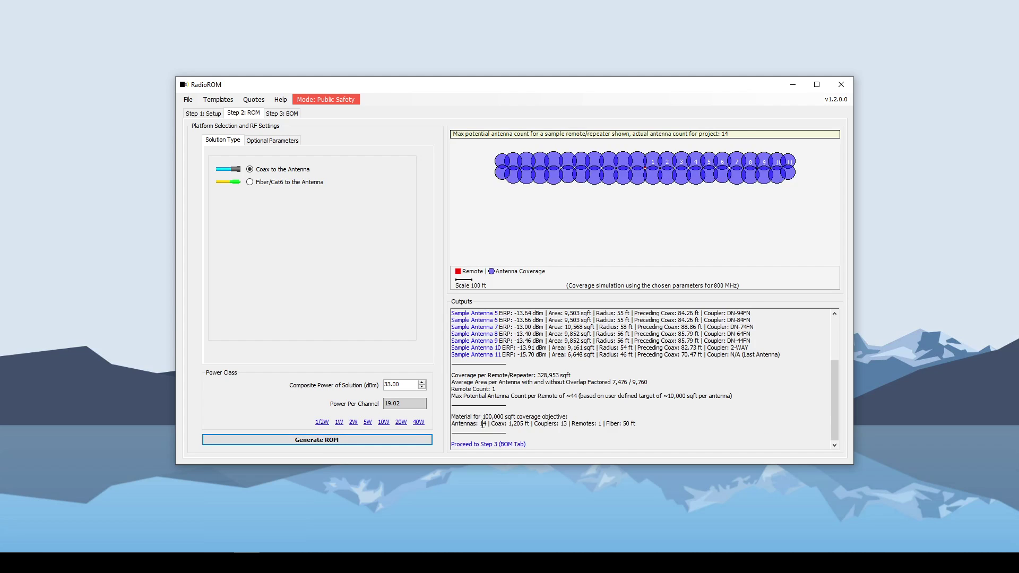
left_click_drag(452, 424, 604, 424)
left_click(604, 424)
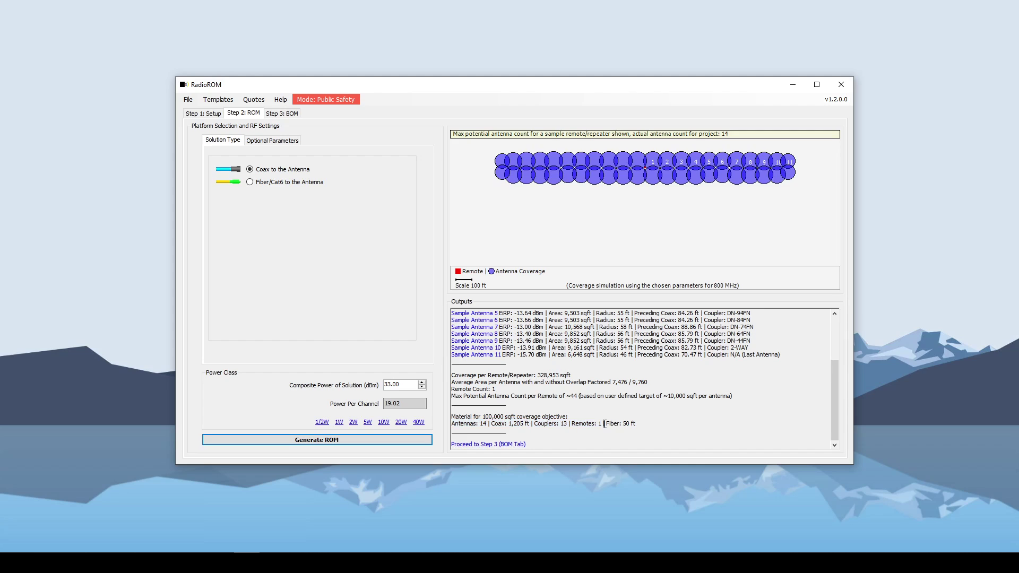
- Review the reference material list in the BOM stage and create a blank template named "2W 700/800 Repeater"
left_click(287, 111)
left_click_drag(242, 152, 361, 230)
left_click(266, 154)
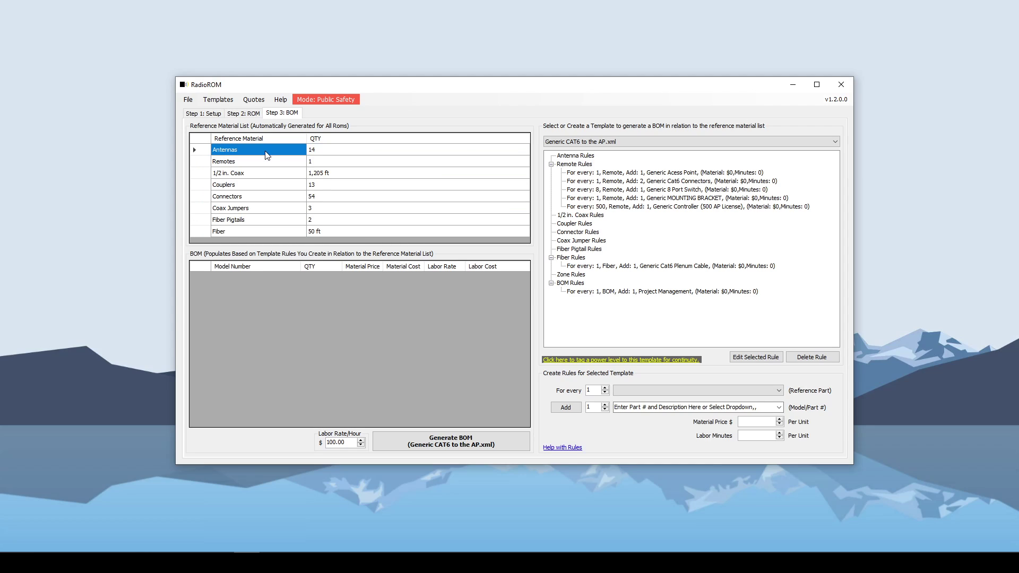
left_click(613, 141)
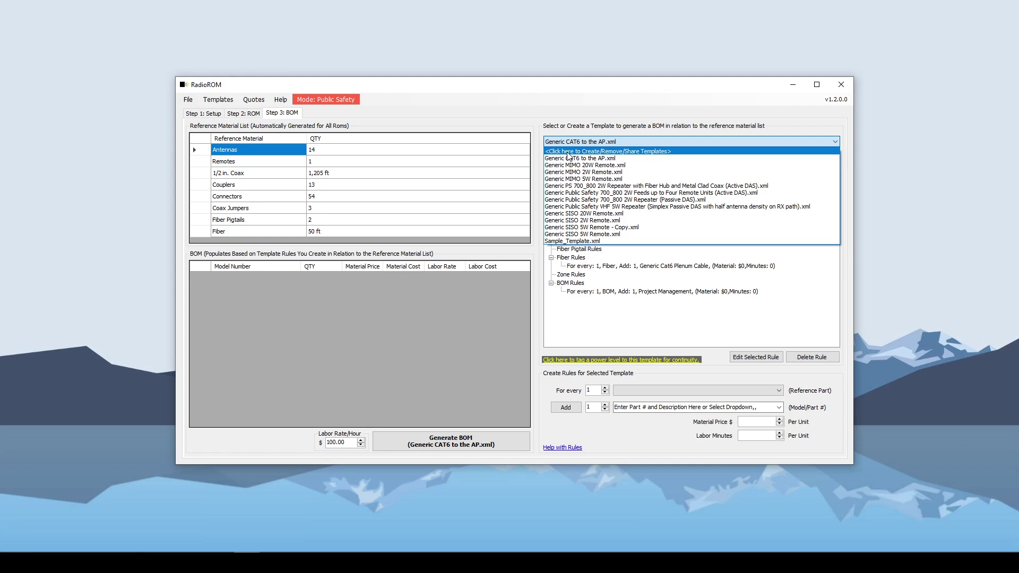
left_click(567, 153)
left_click(517, 182)
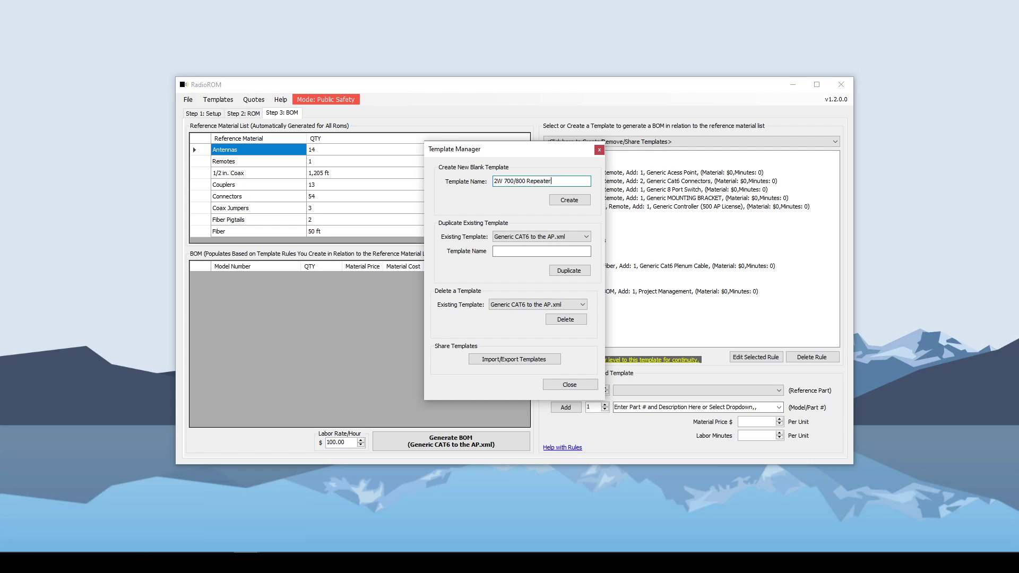
left_click(568, 200)
left_click(516, 314)
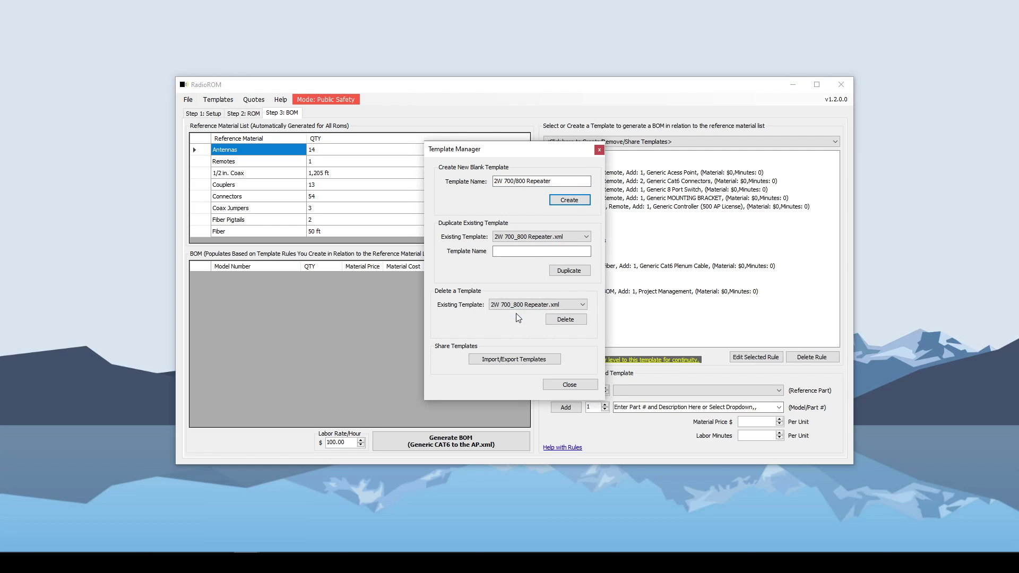
left_click(569, 384)
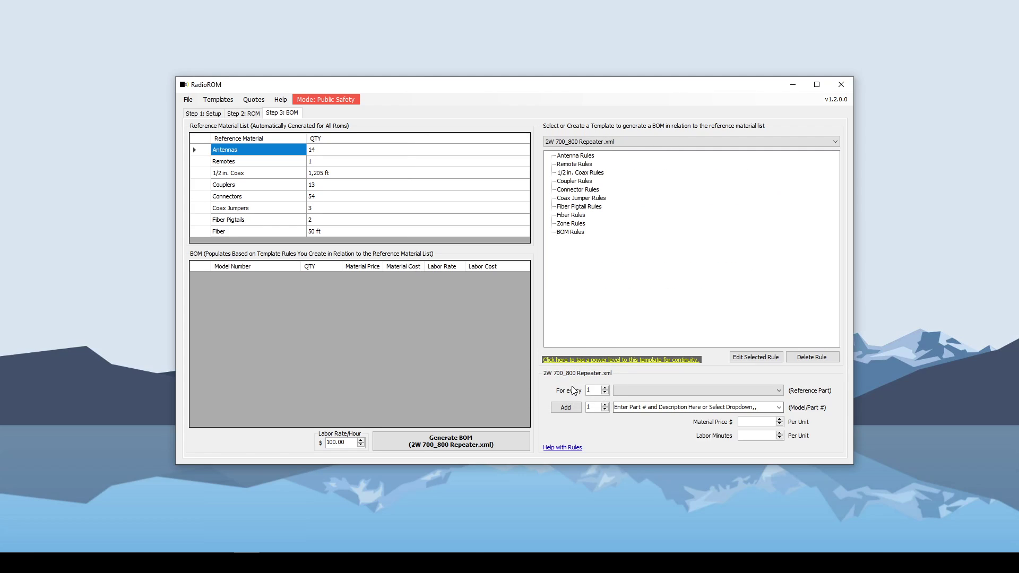
- Maximize the window and add a rule for one Generic Omni Antenna per antenna, at $80 and 30 labor minutes, checking its BOM quantity
left_click(816, 84)
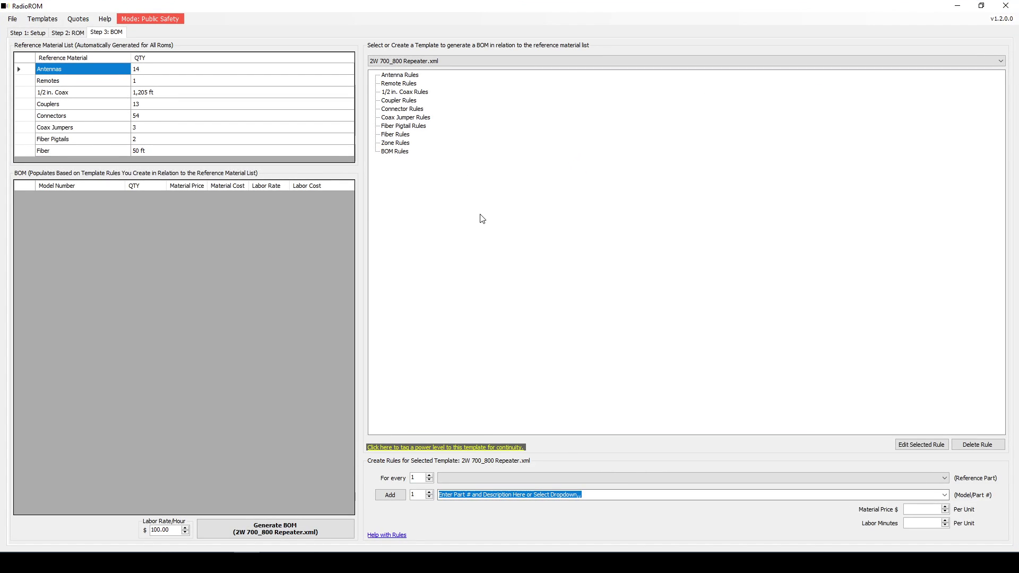
left_click(516, 477)
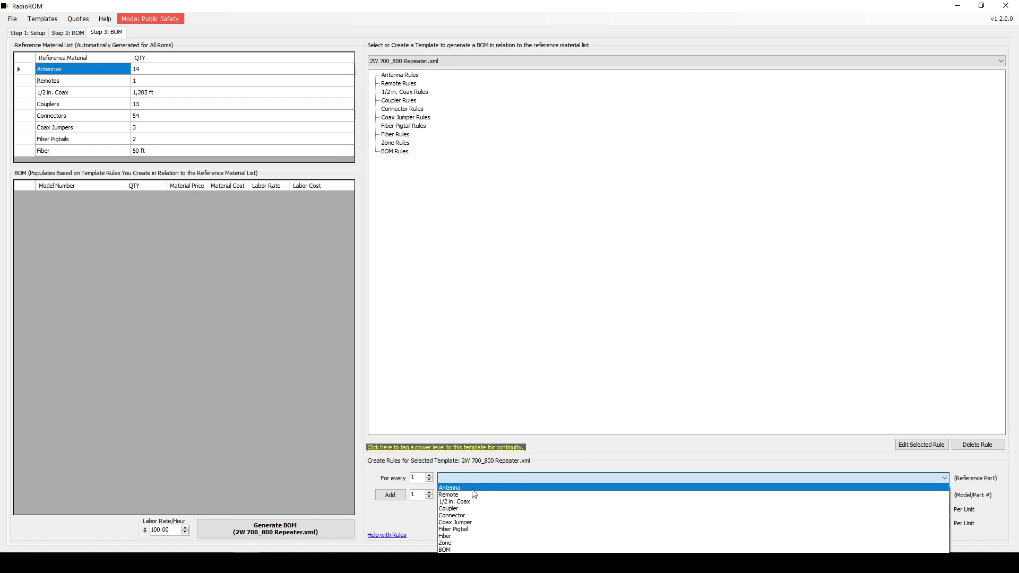
left_click(473, 489)
left_click(944, 495)
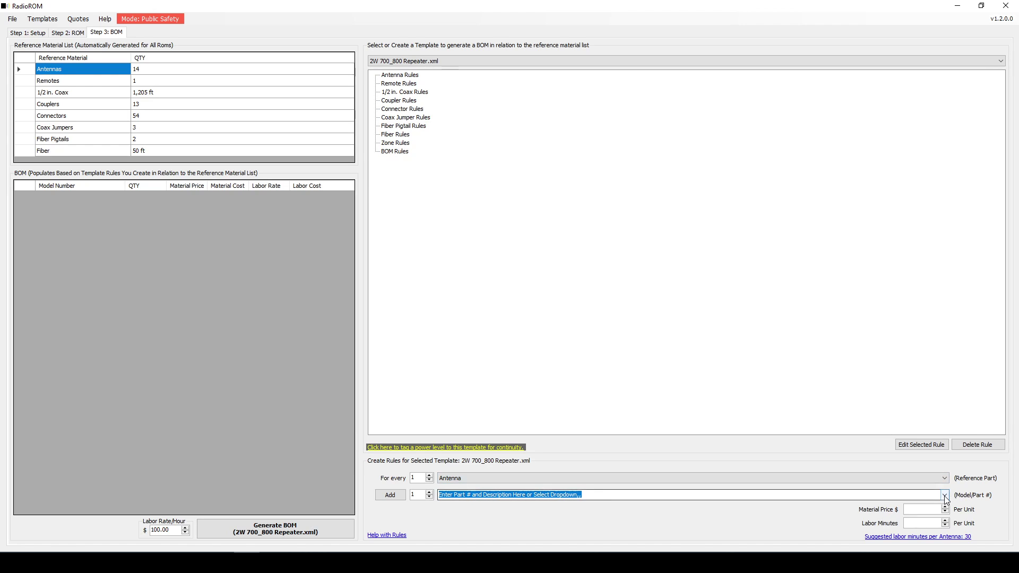
left_click(512, 402)
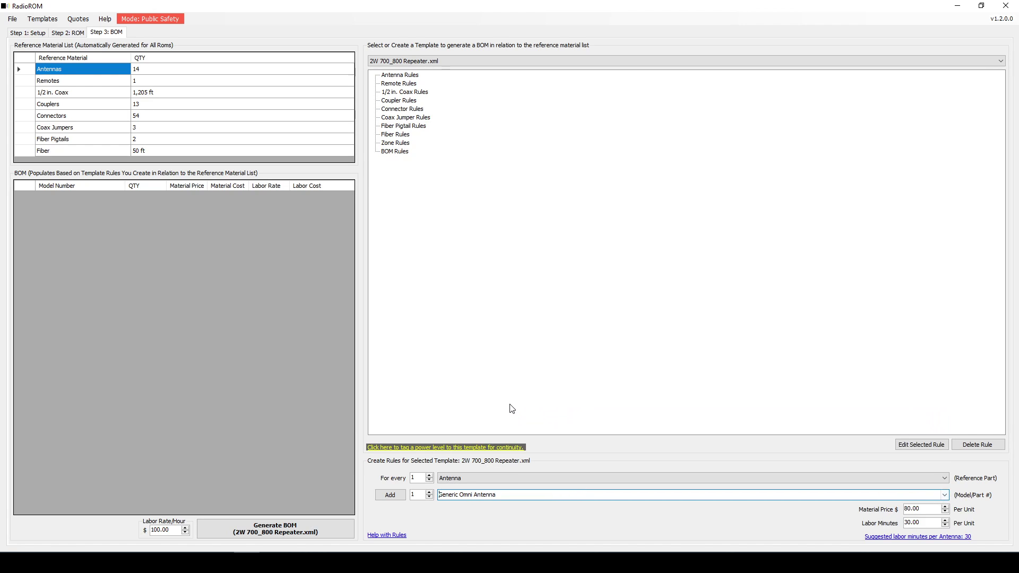
left_click(391, 495)
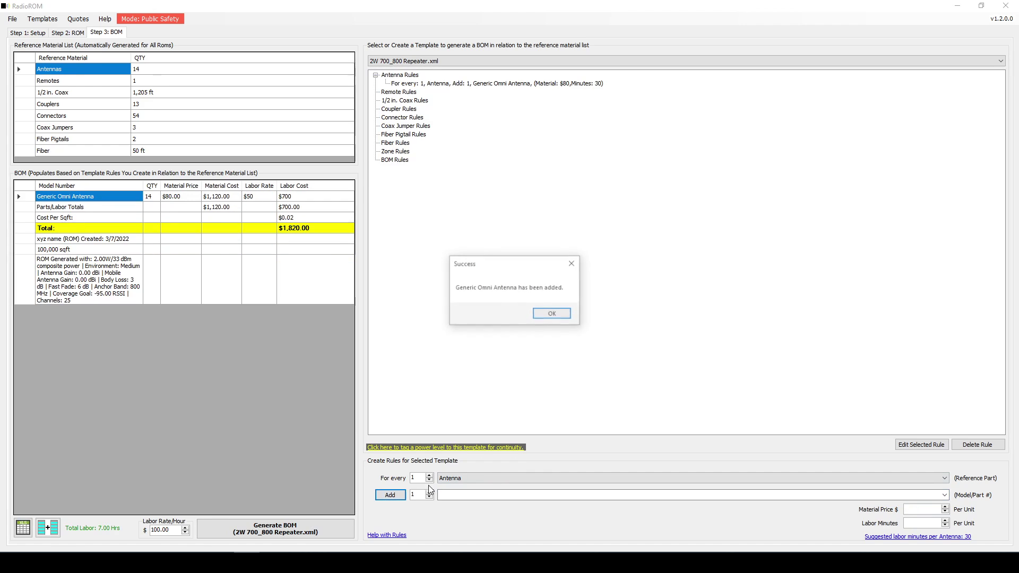
left_click(552, 313)
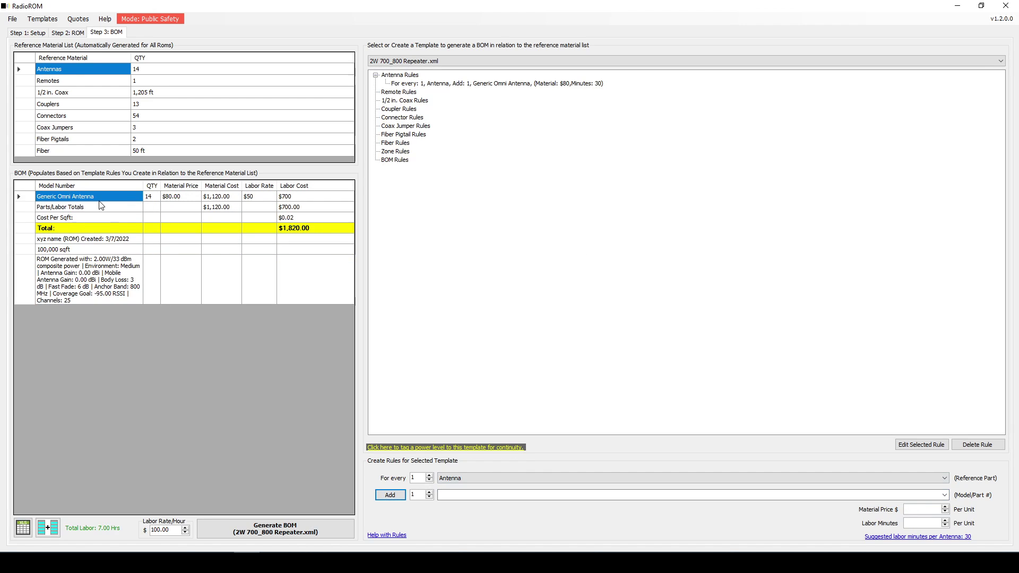
left_click_drag(104, 202, 152, 197)
left_click(149, 70)
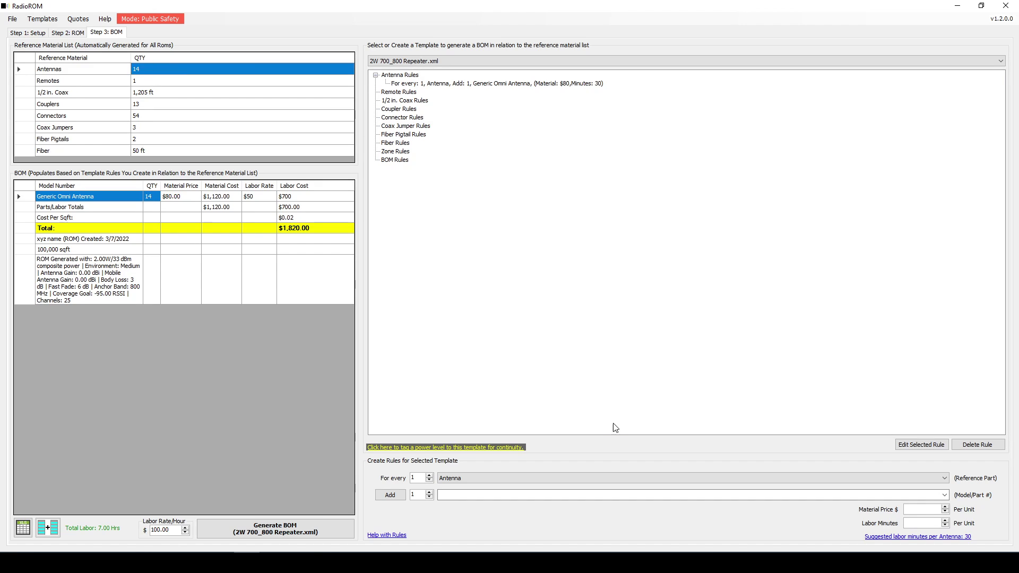
- Add a rule for one "XYZ Brand 2W Repeater" per remote, with material price $8000 and 120 labor minutes
left_click(519, 480)
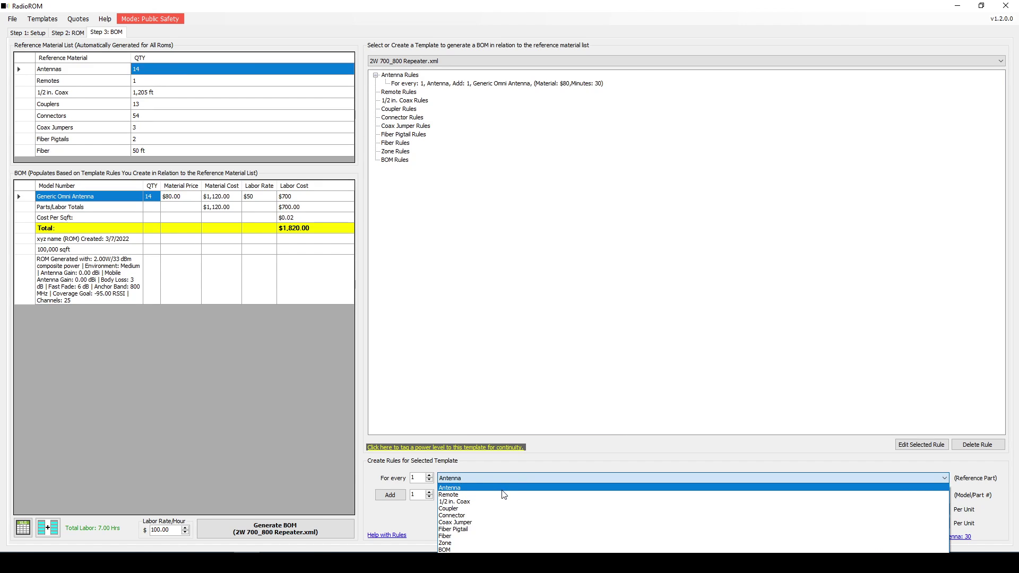
left_click(503, 494)
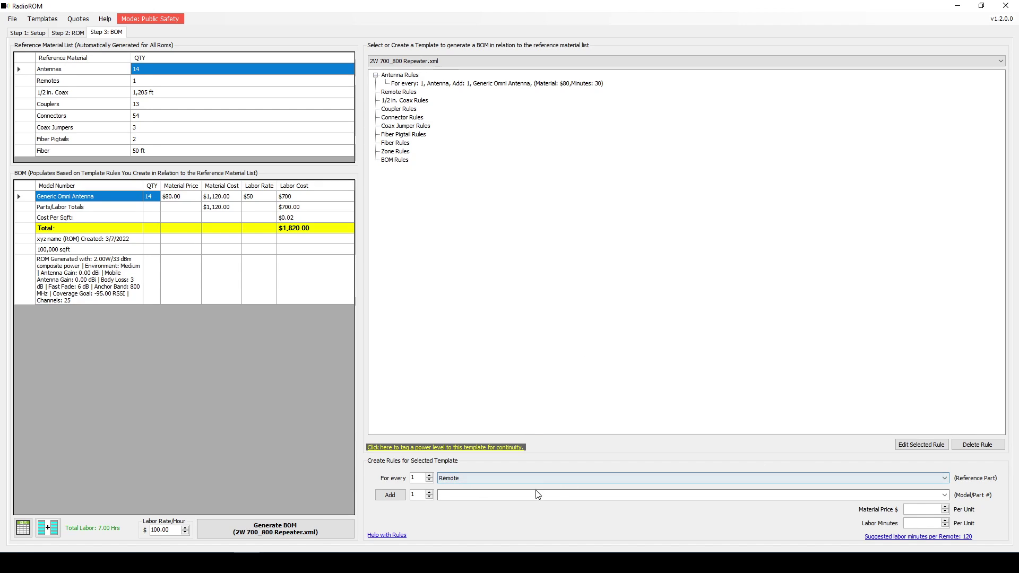
left_click(556, 495)
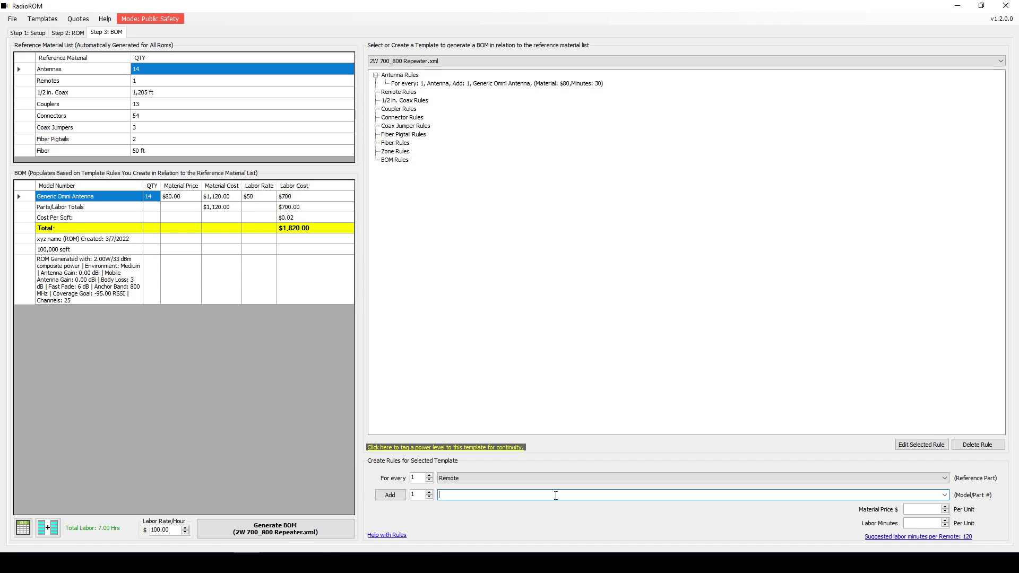
type("G")
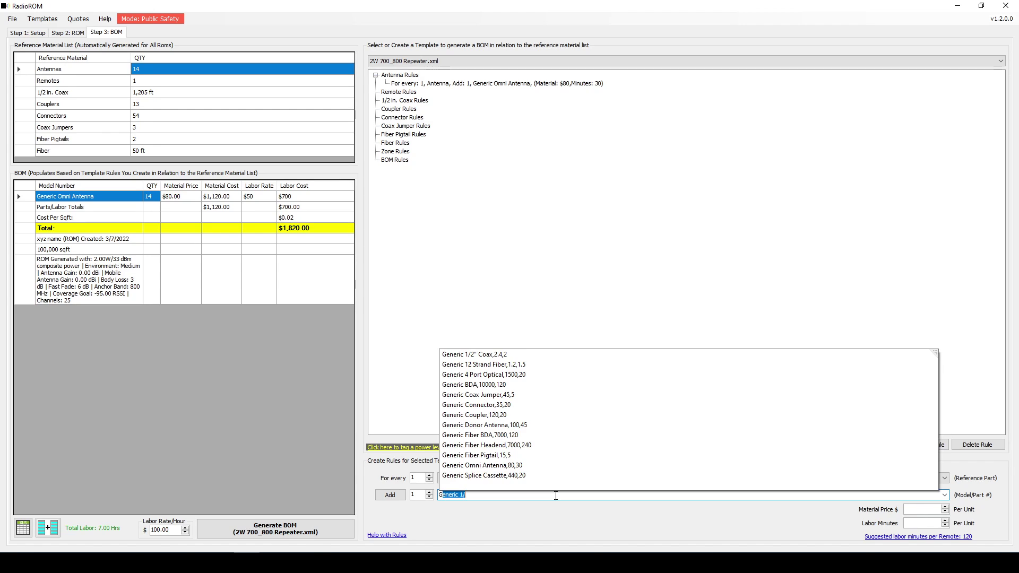
key("BackSpace")
key("BackSpace")
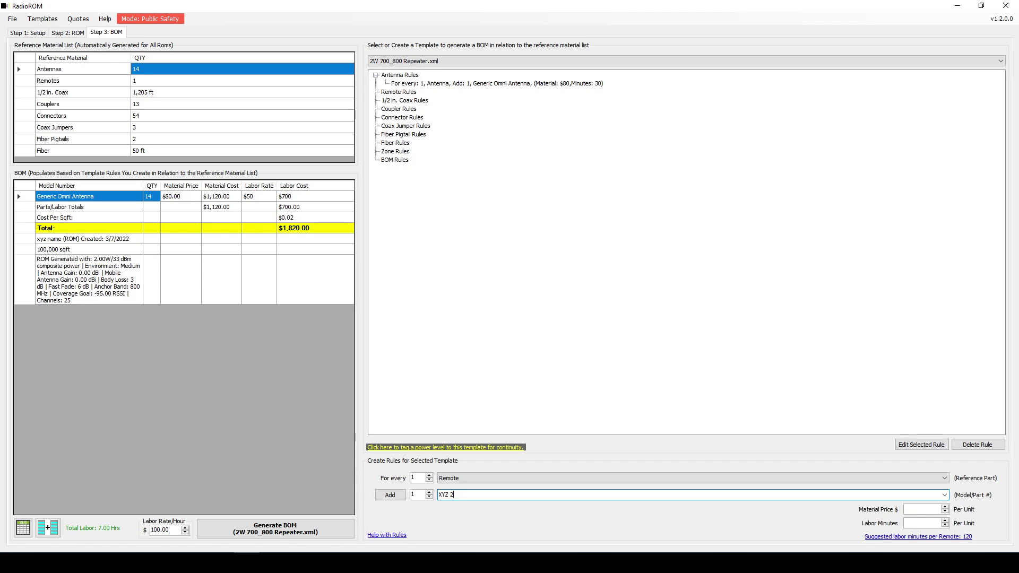
type("XYZ Brand 2W Repeater")
left_click(922, 508)
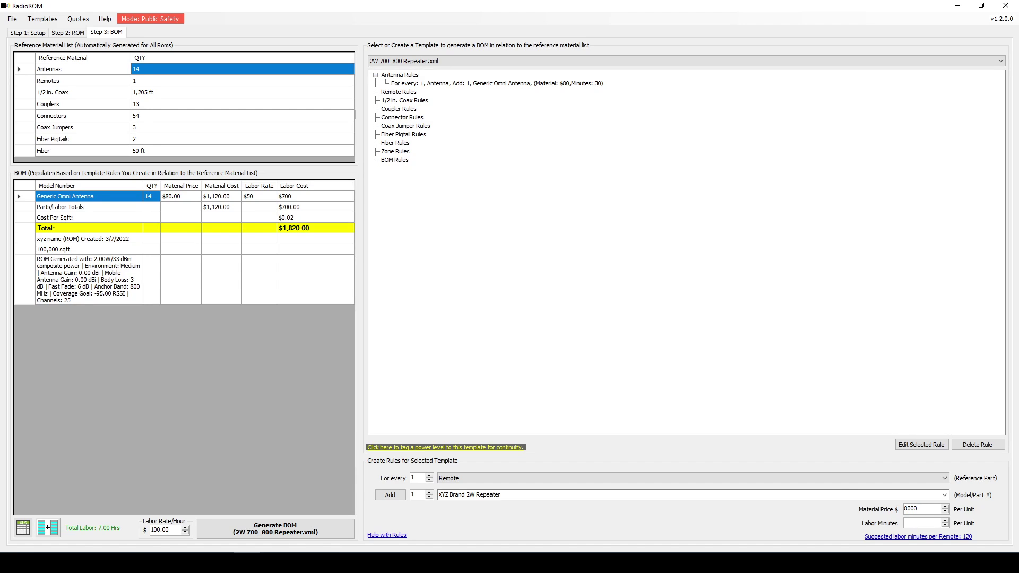
left_click(910, 522)
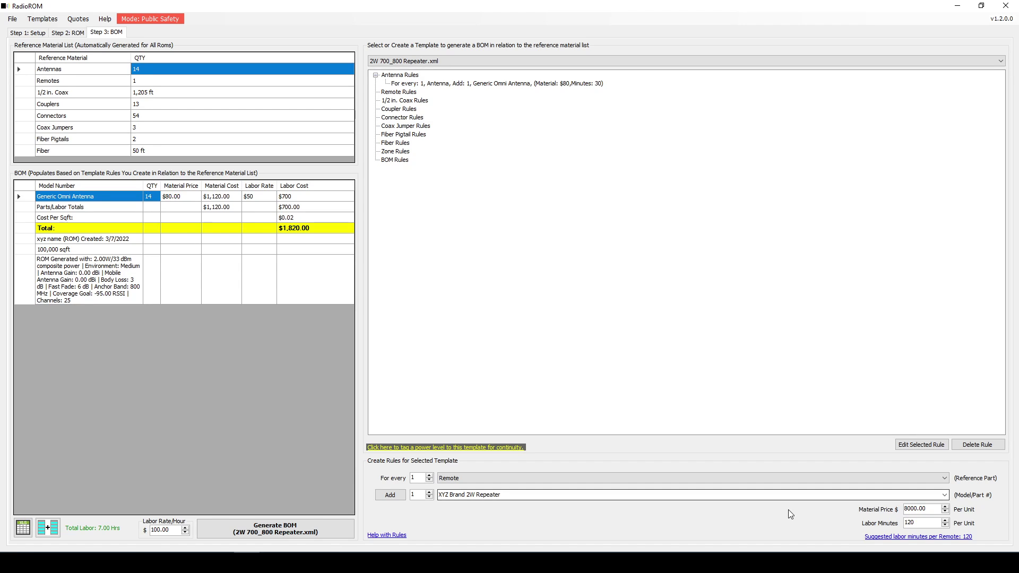
left_click(391, 495)
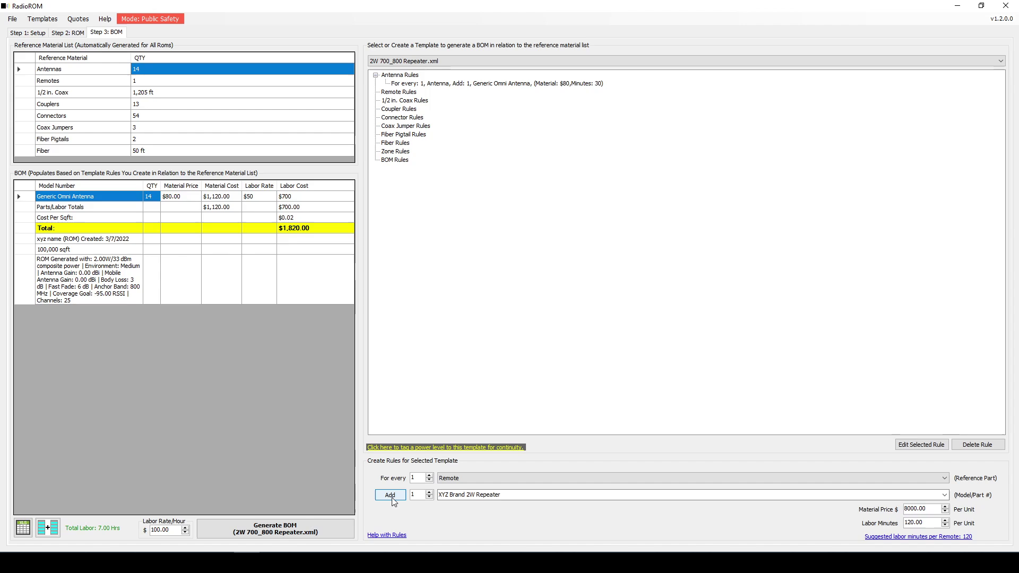
left_click(553, 315)
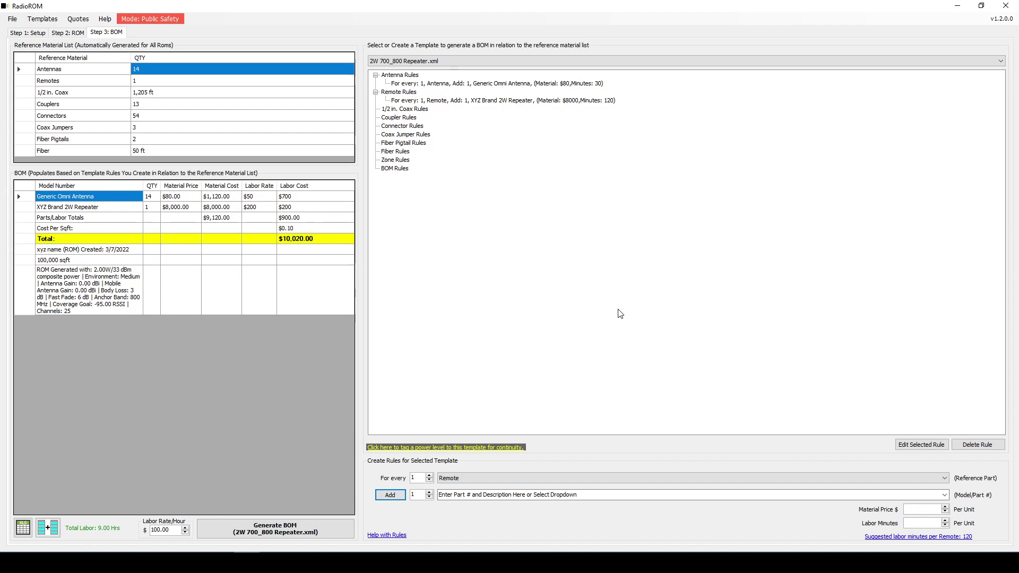
- Look through the saved parts available for rules and switch to the pricing.xlsx workbook in Excel
left_click(945, 496)
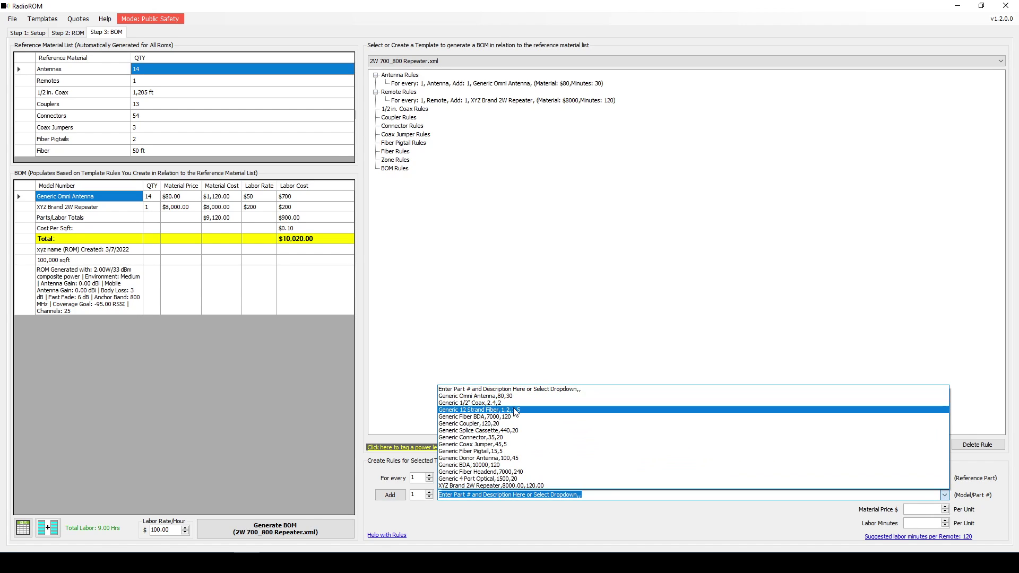
left_click(533, 547)
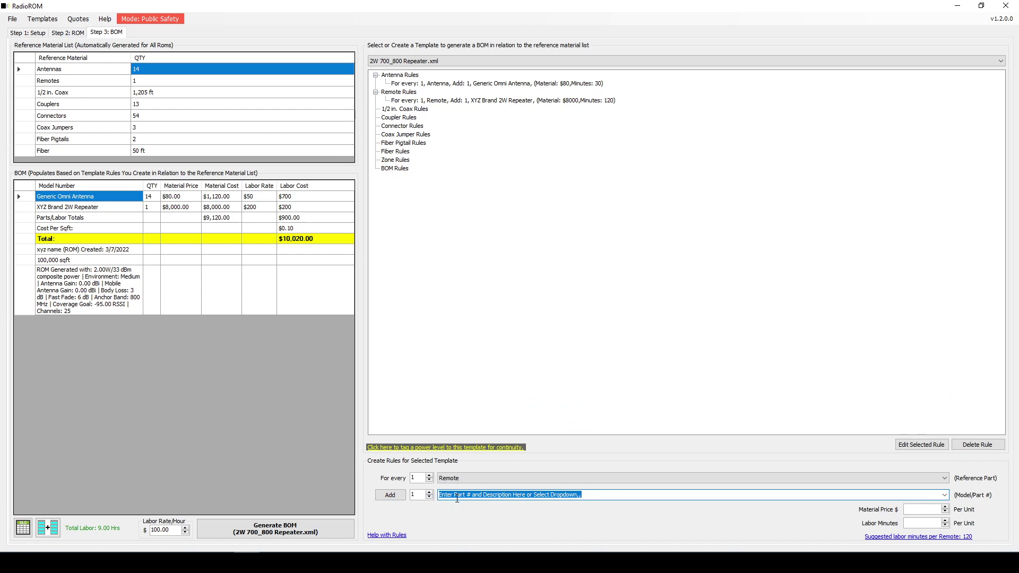
key("alt+Tab")
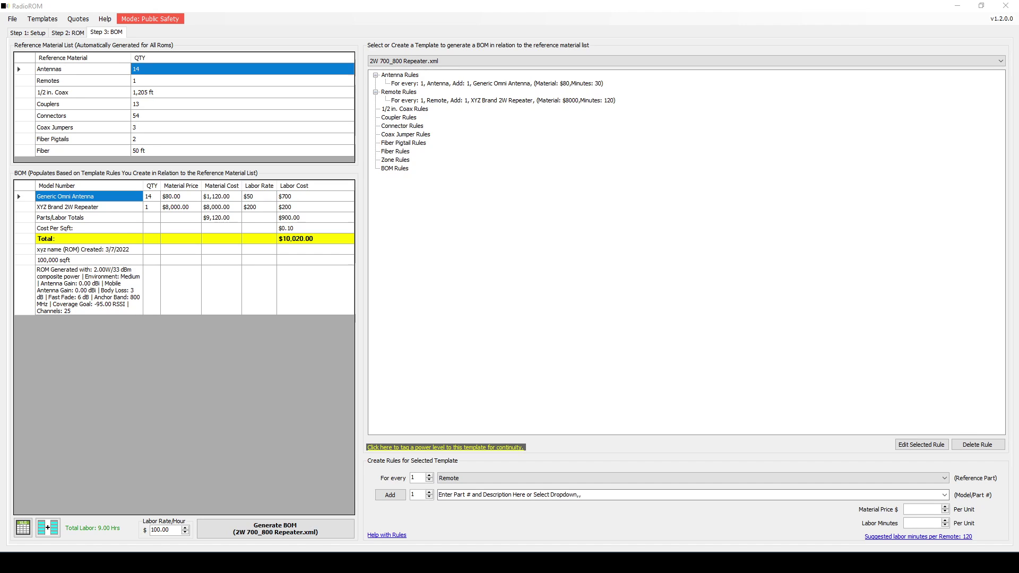
left_click_drag(979, 238, 557, 1)
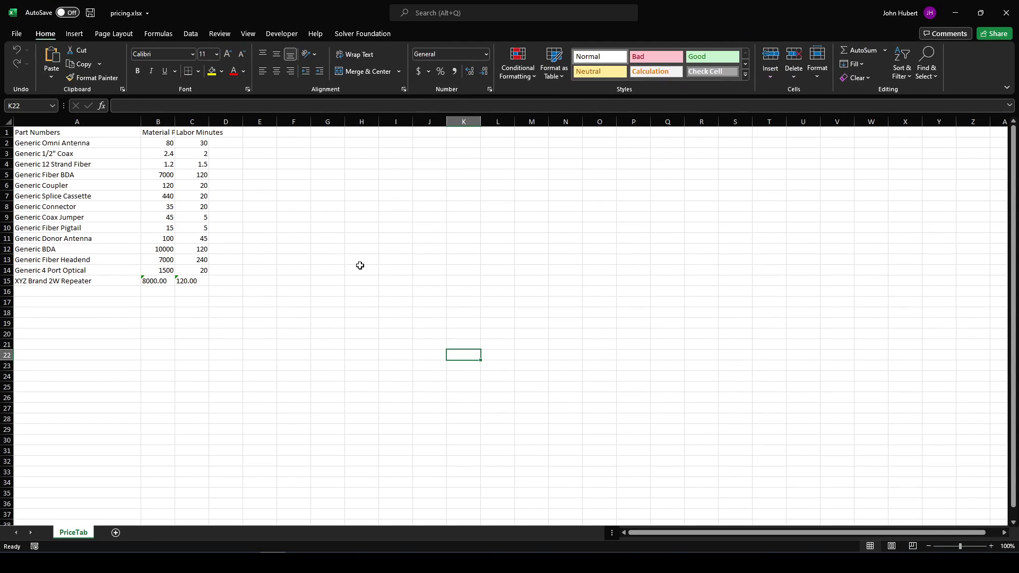
- Fit the Material Price and Labor Minutes columns to their contents and highlight the XYZ Brand 2W Repeater row in yellow
left_click(102, 321)
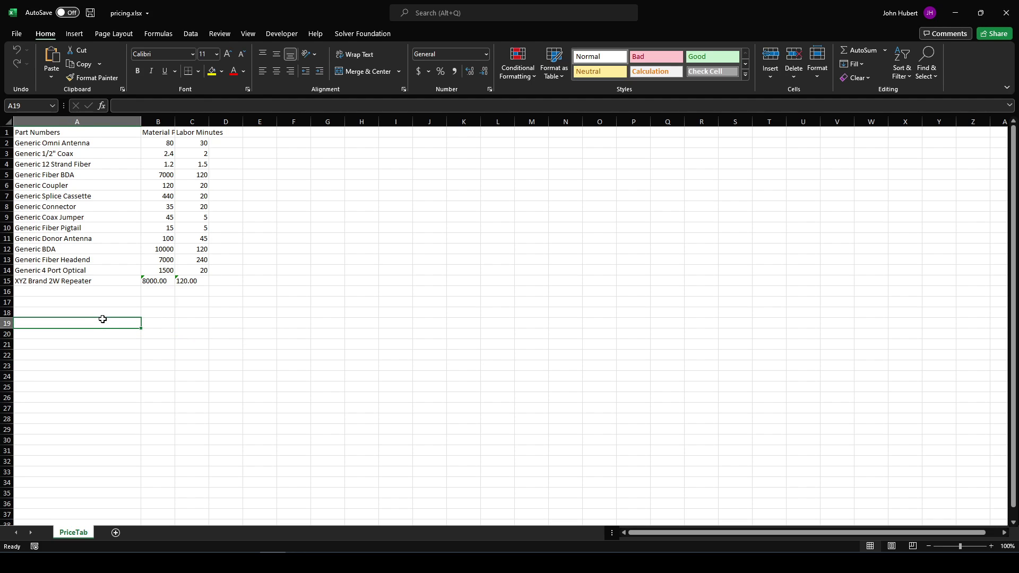
double_click(175, 121)
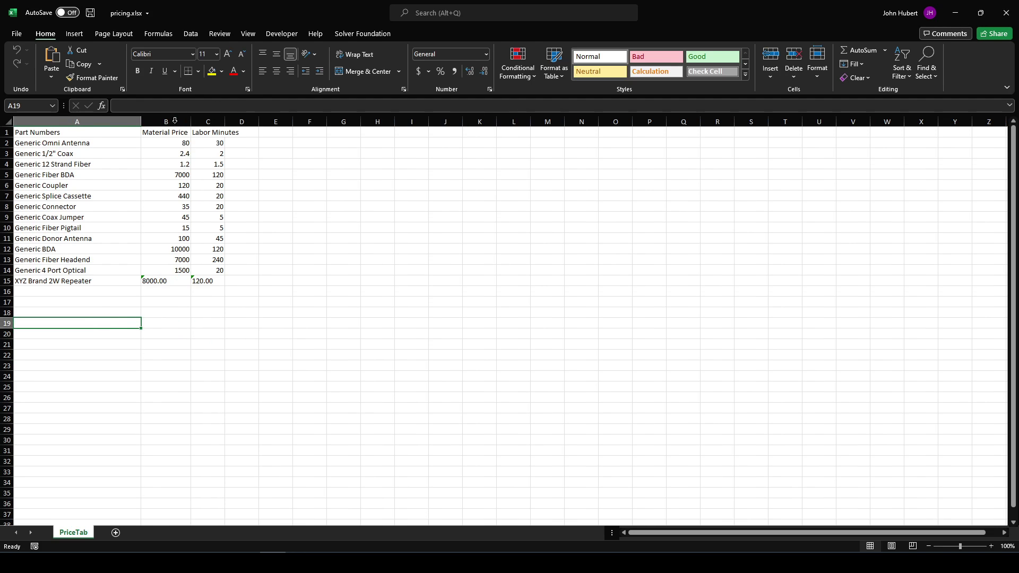
double_click(225, 122)
left_click_drag(88, 281, 218, 281)
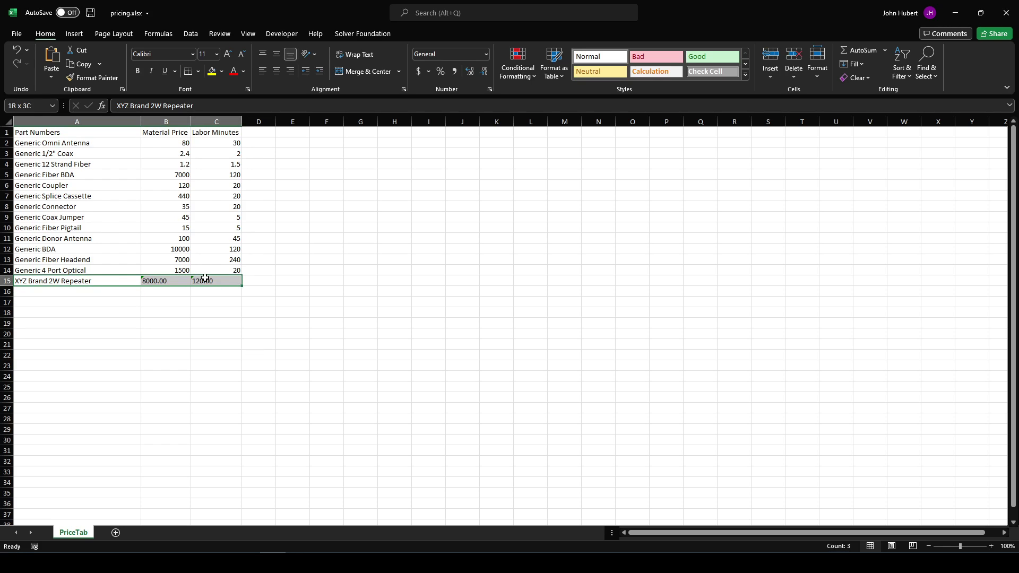
left_click(210, 72)
left_click(152, 343)
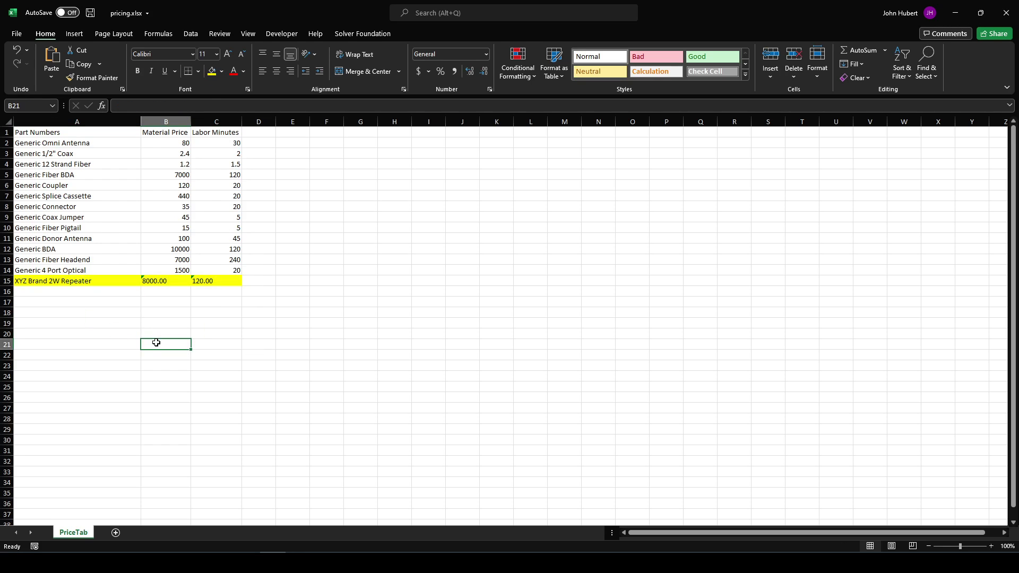
left_click(82, 289)
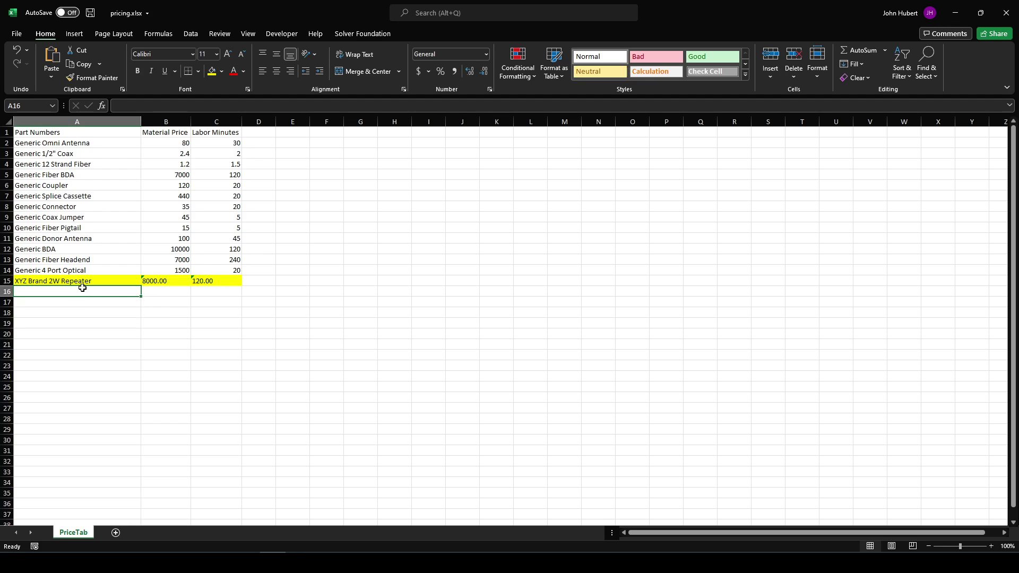
- Review the blank cells under the highlighted row and close pricing.xlsx without saving the changes
left_click_drag(176, 292, 176, 411)
left_click(219, 289)
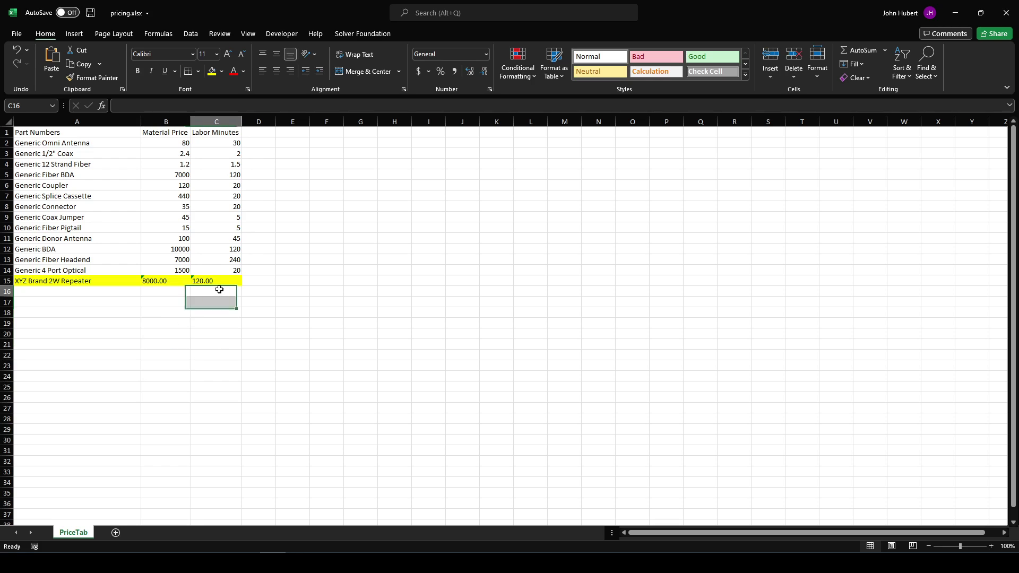
left_click_drag(219, 289, 219, 392)
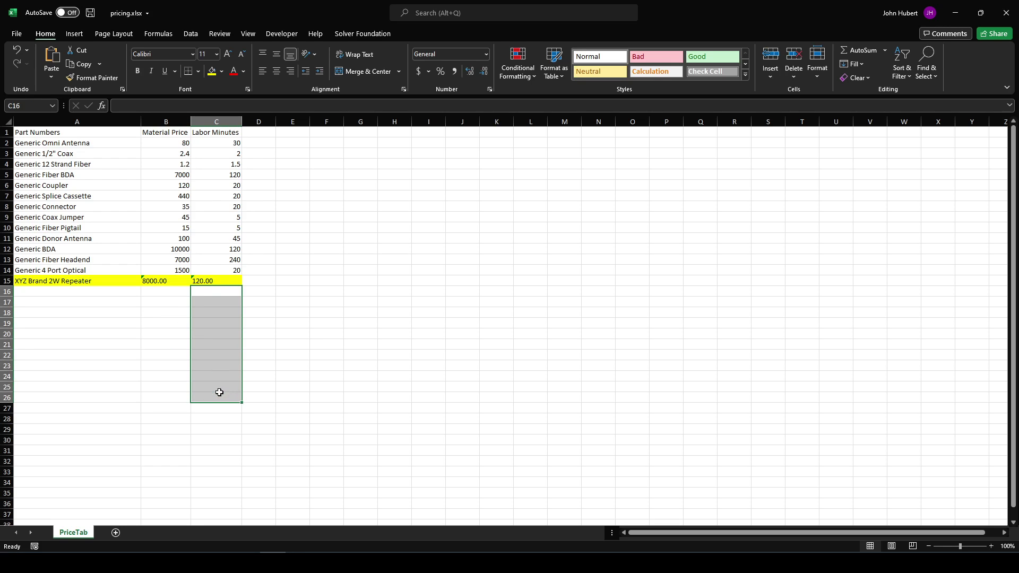
left_click(316, 335)
left_click(1005, 13)
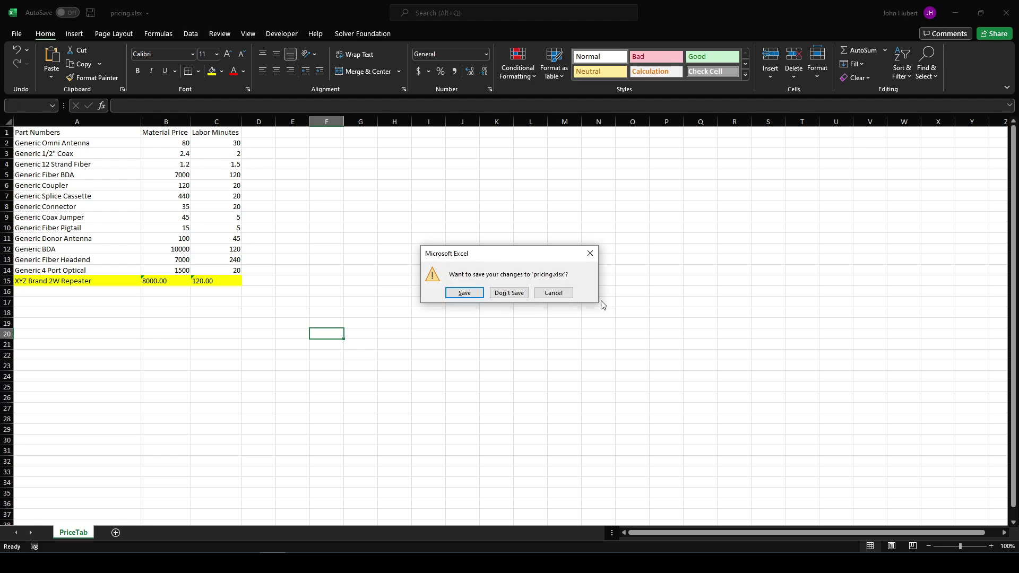
left_click(518, 293)
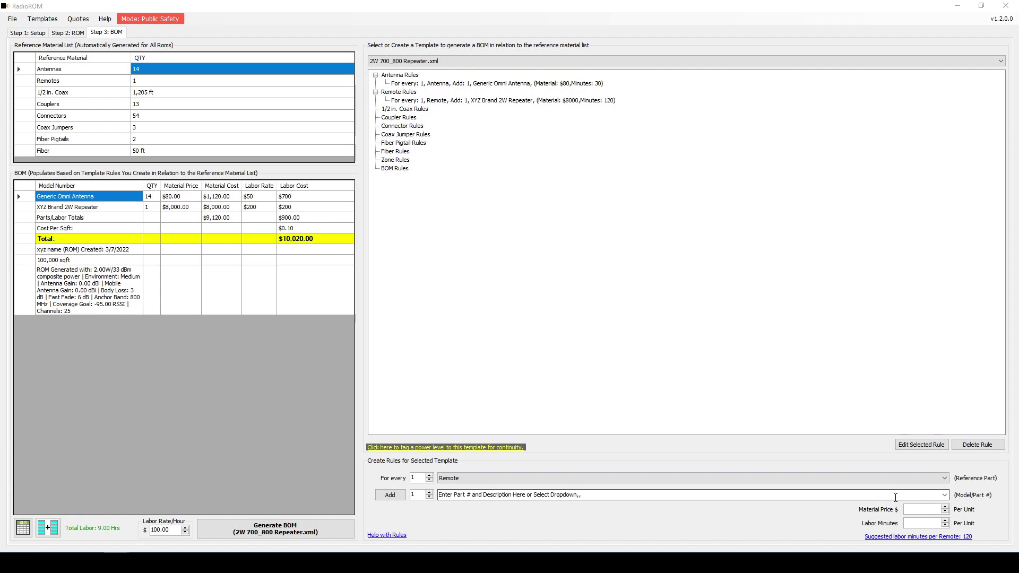
- Add a rule for one Generic 1/2" Coax per 1/2 in. Coax, with material price $2.40 and 2 labor minutes
left_click(943, 495)
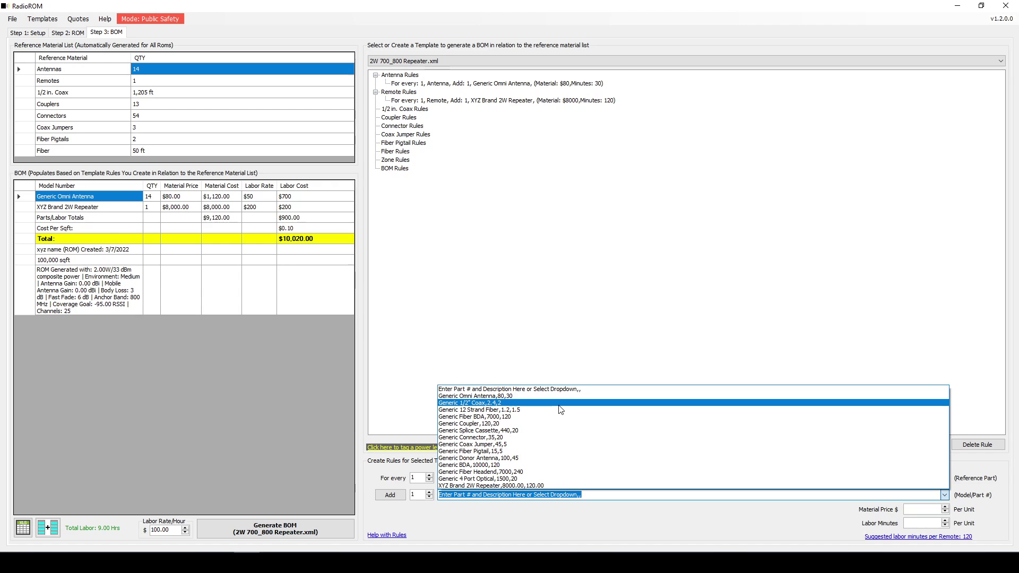
left_click(527, 517)
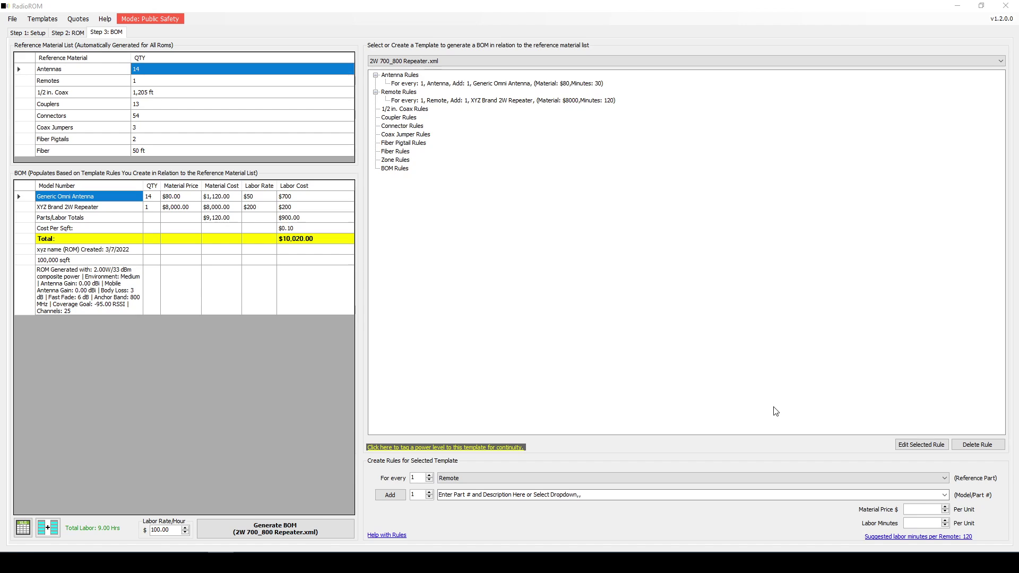
left_click(530, 480)
left_click(481, 503)
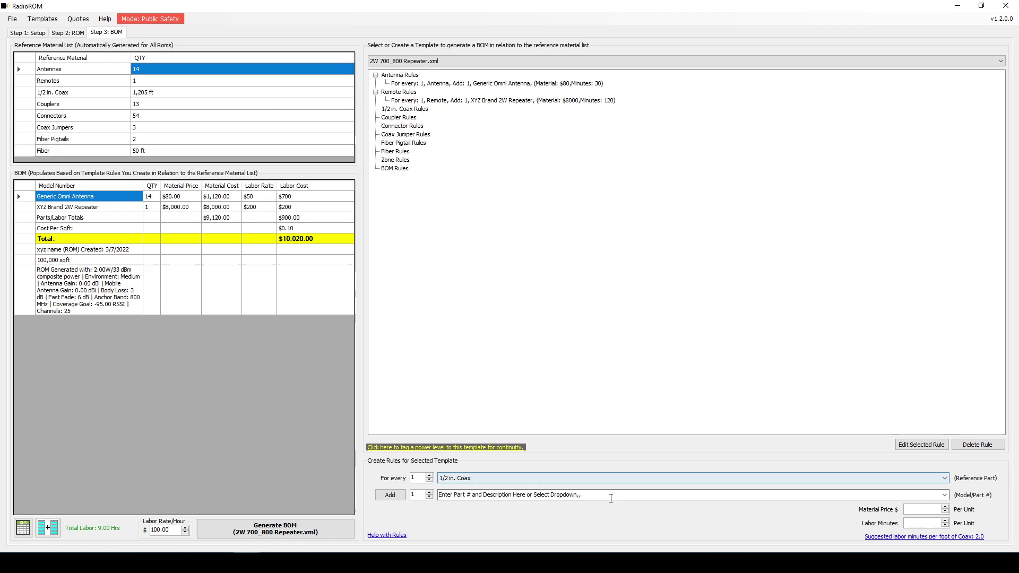
left_click(944, 495)
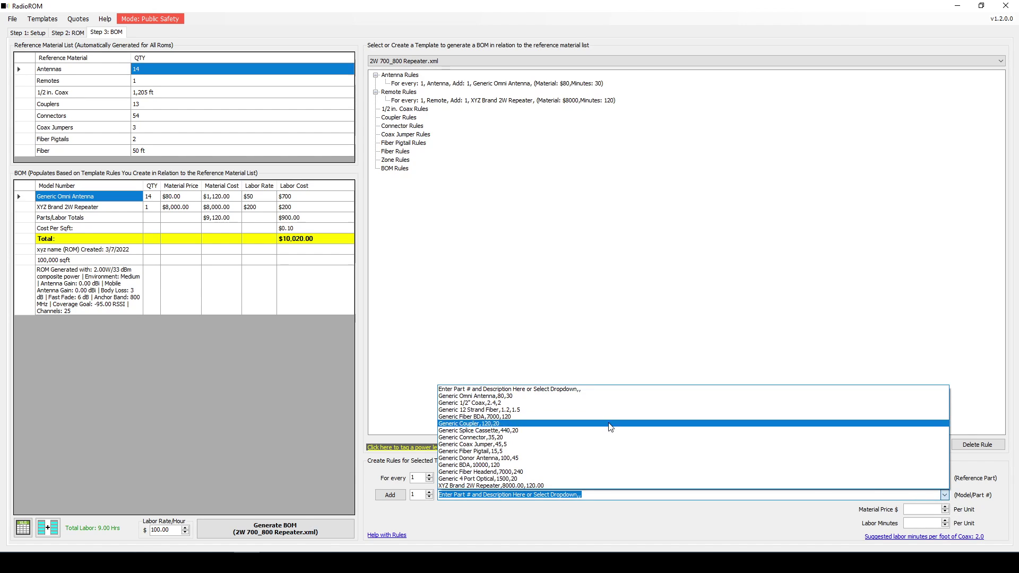
left_click(465, 404)
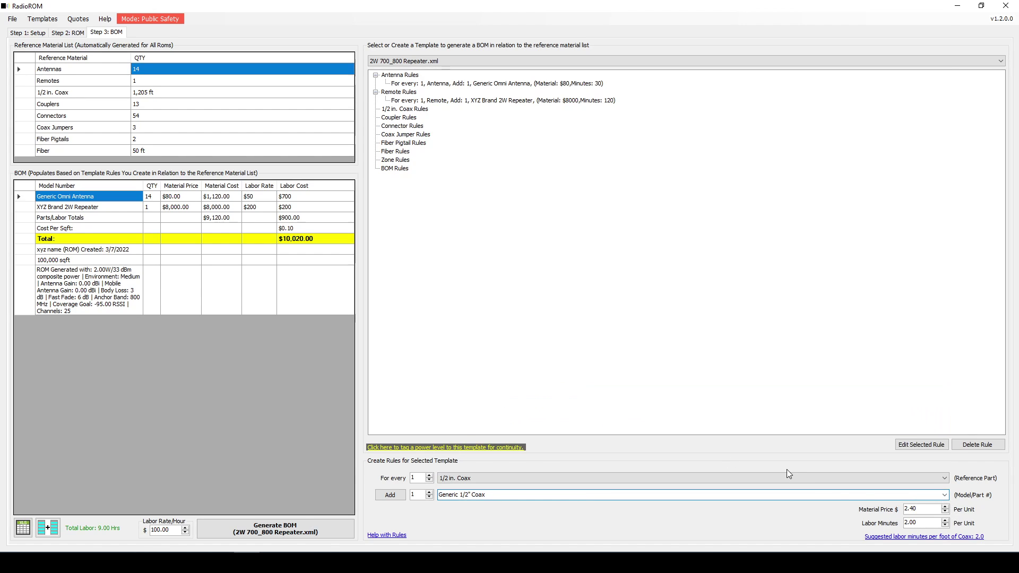
double_click(922, 507)
left_click(922, 522)
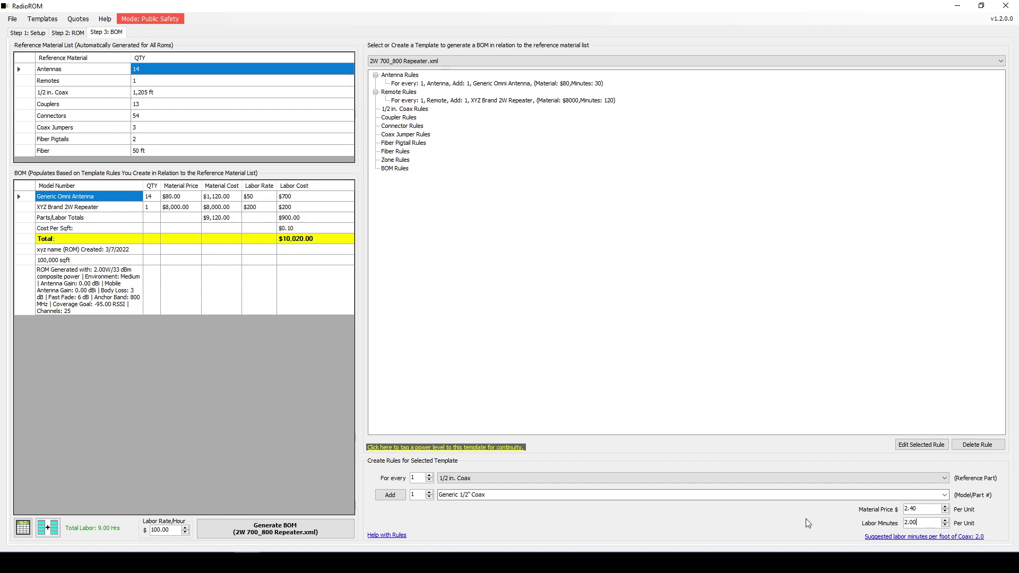
left_click(396, 496)
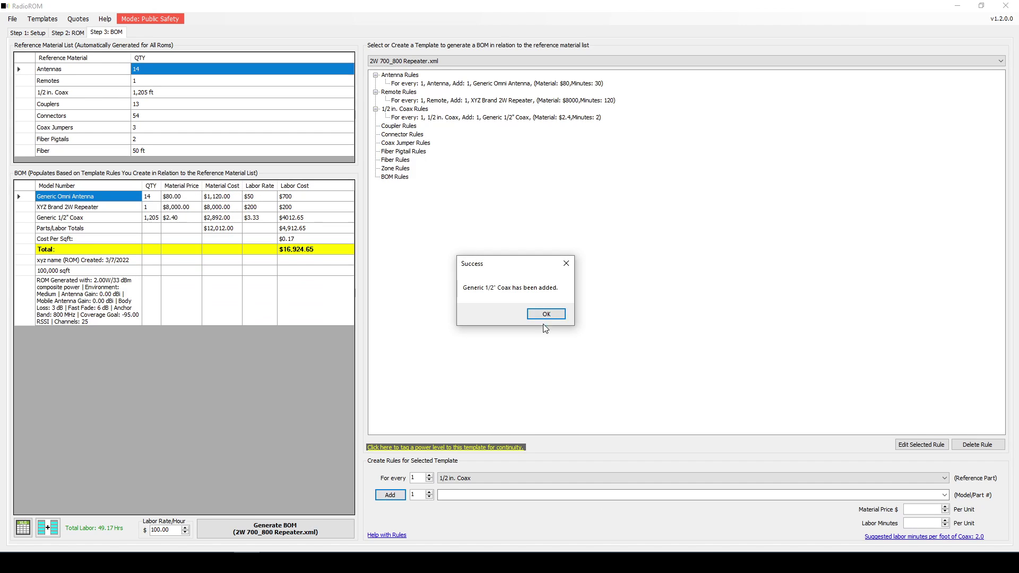
left_click(544, 317)
- Add a rule for one Generic Coupler per coupler, with material price $110 and 15 labor minutes
left_click(889, 479)
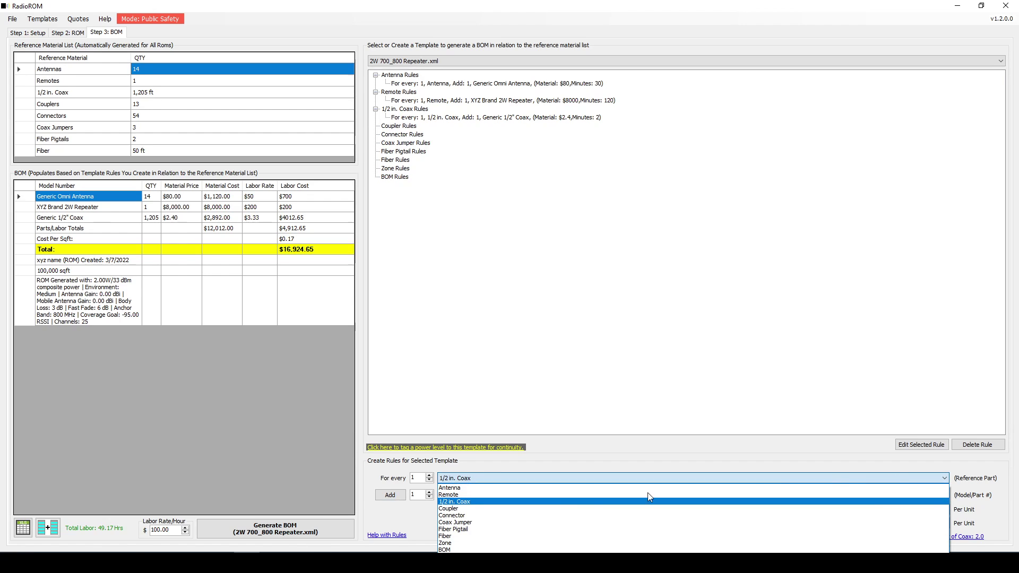
left_click(520, 508)
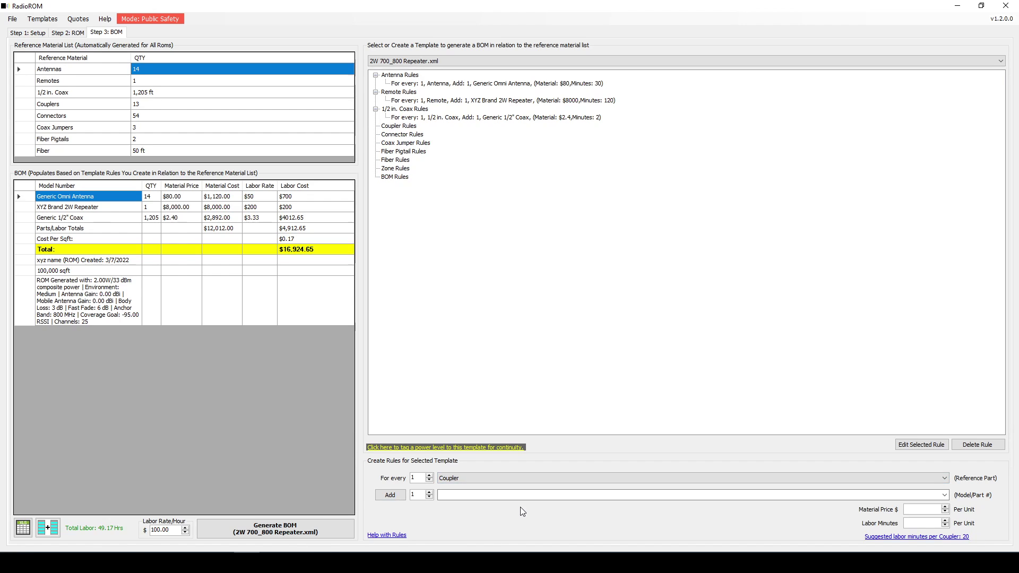
left_click(943, 495)
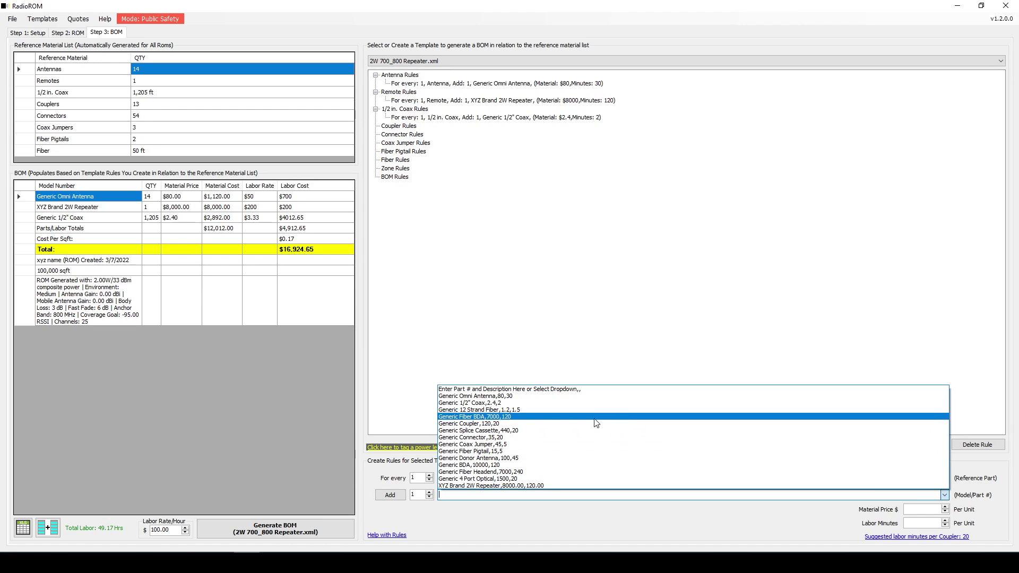
left_click(596, 424)
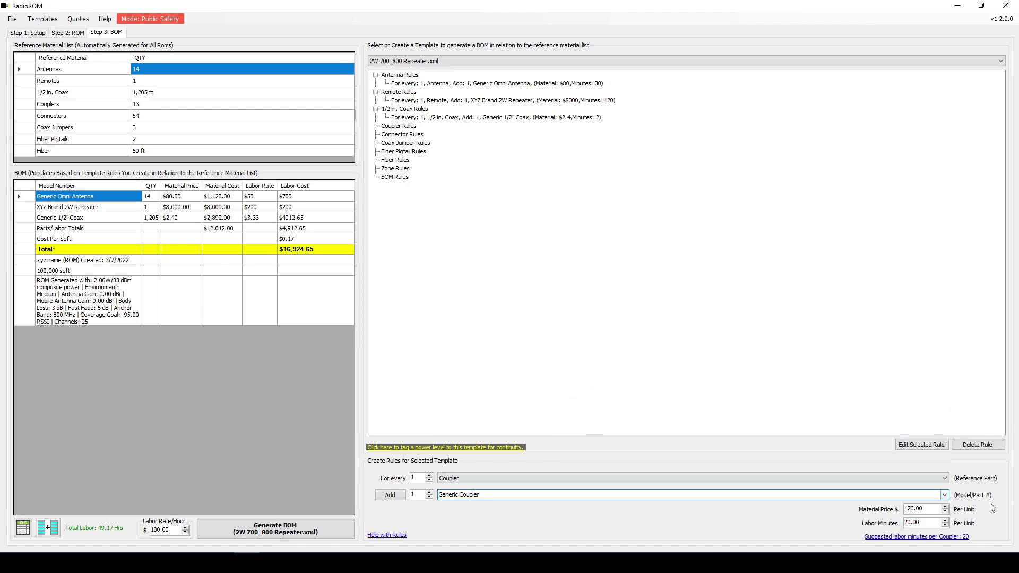
double_click(931, 509)
type("110")
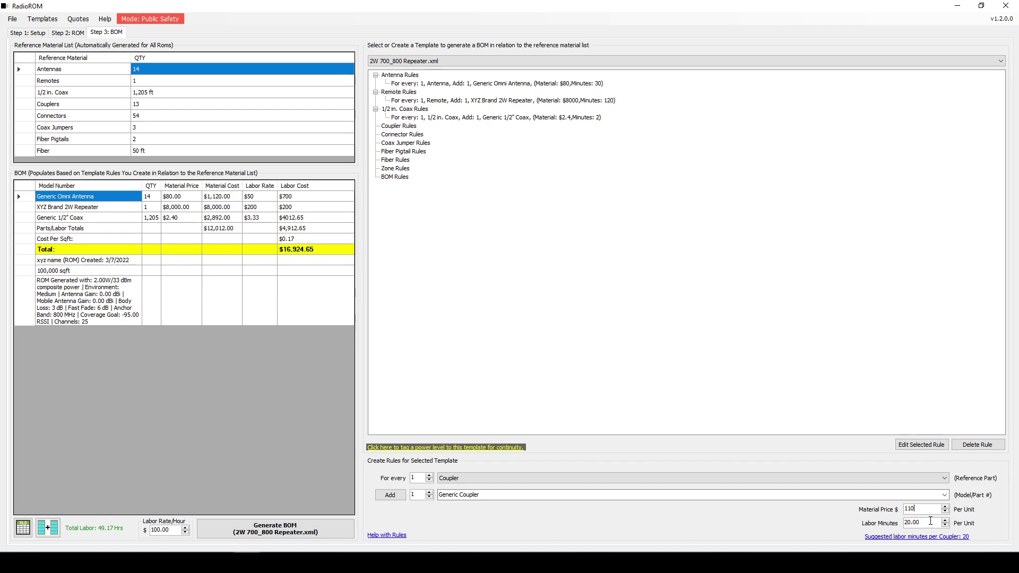
key("Tab")
type("15")
left_click(392, 494)
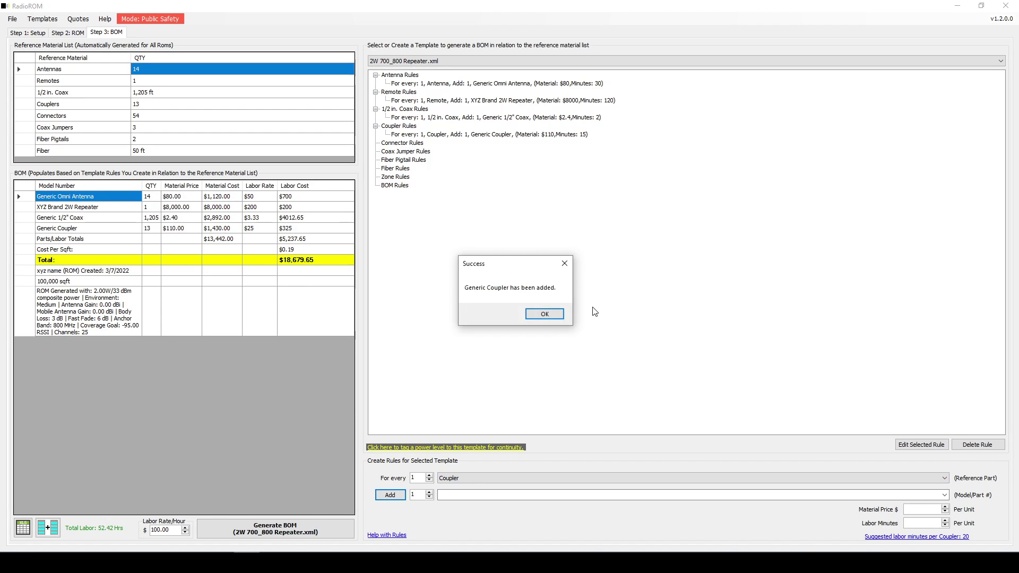
left_click(556, 320)
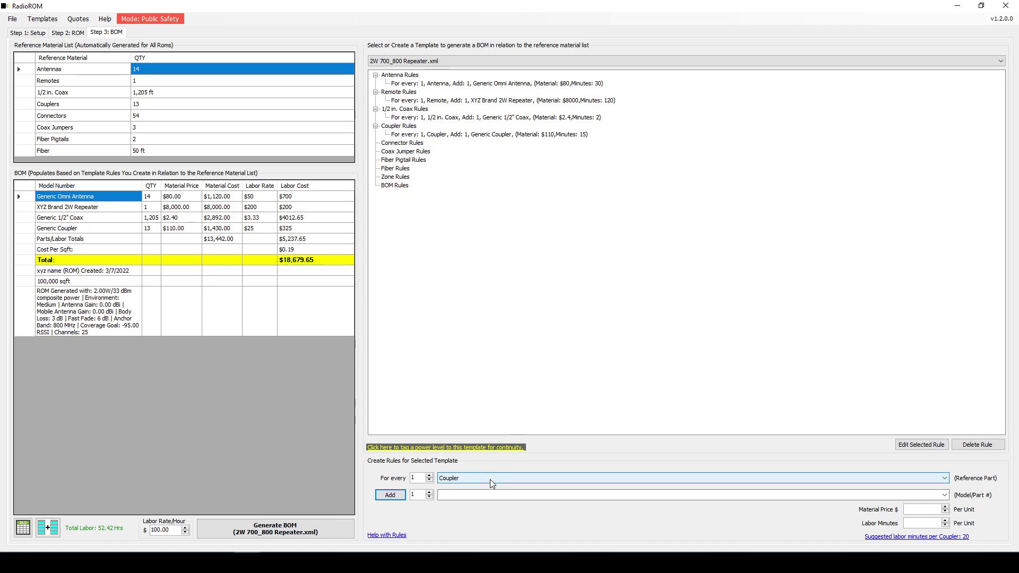
- Add a rule for two Generic Coax Jumpers per coupler, at $45 and 5 labor minutes, checking the coupler and jumper quantities in the BOM
left_click(429, 492)
left_click(944, 495)
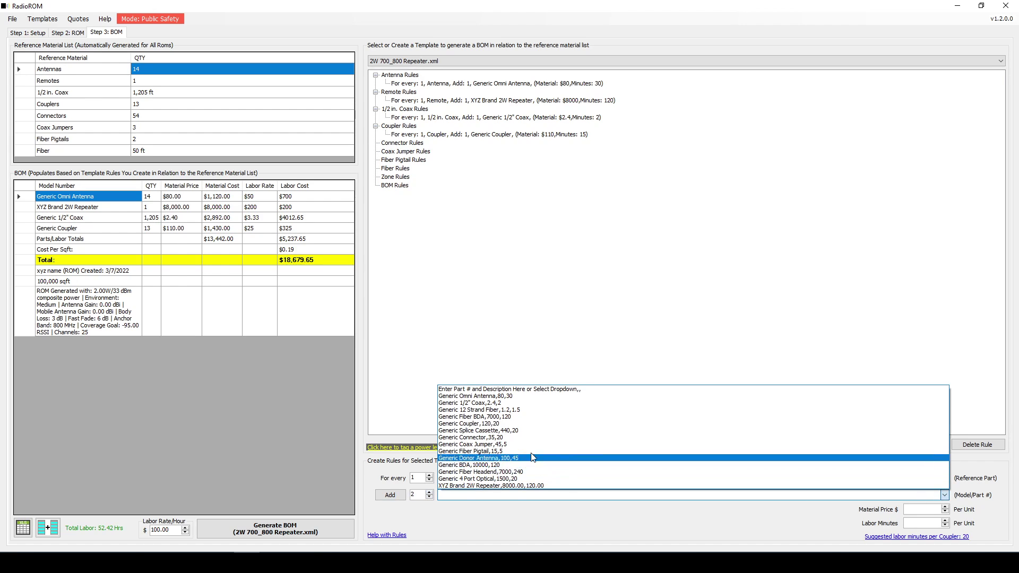
left_click(491, 445)
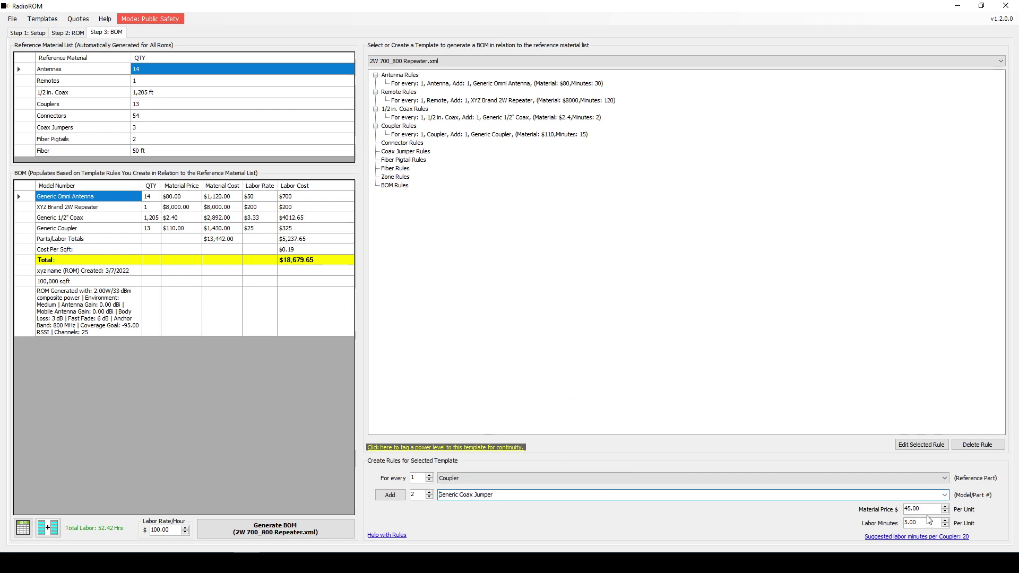
left_click(390, 495)
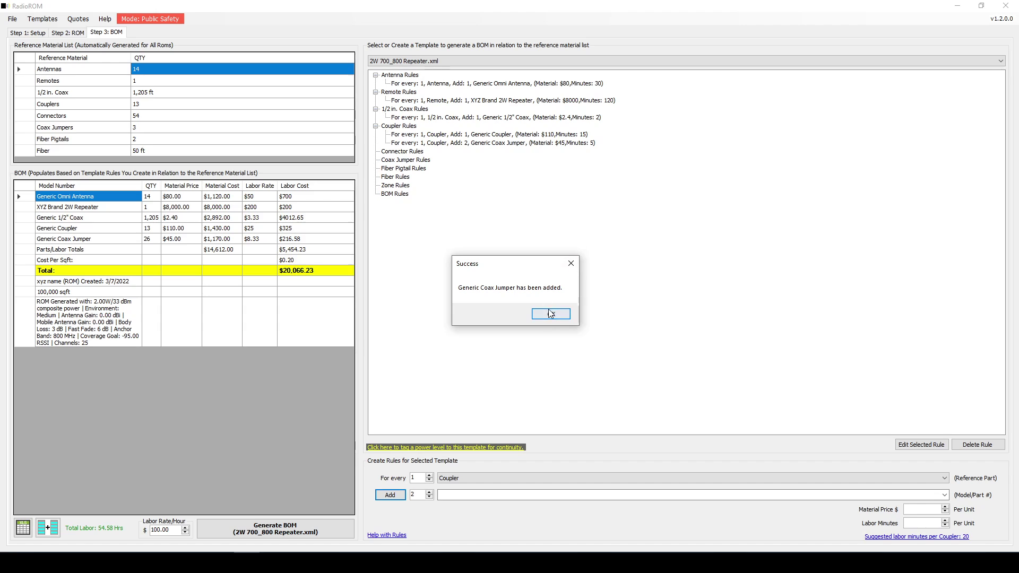
left_click(549, 315)
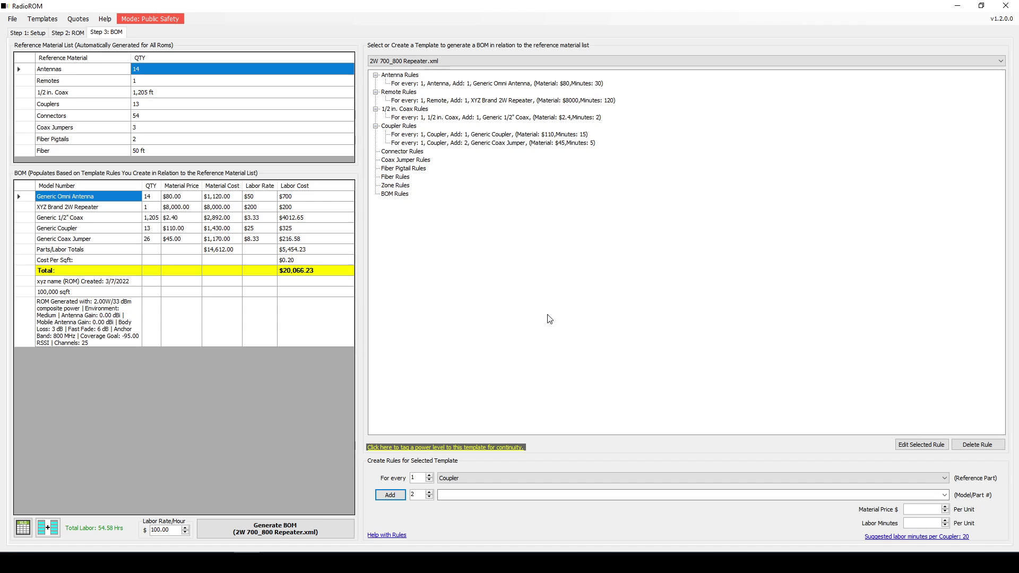
left_click(79, 228)
left_click(141, 105)
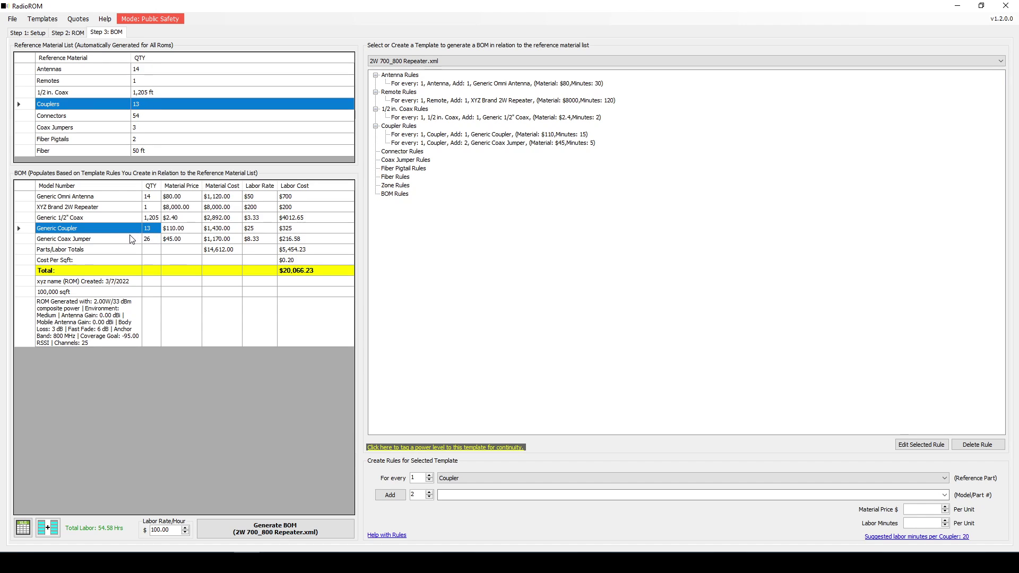
left_click(117, 240)
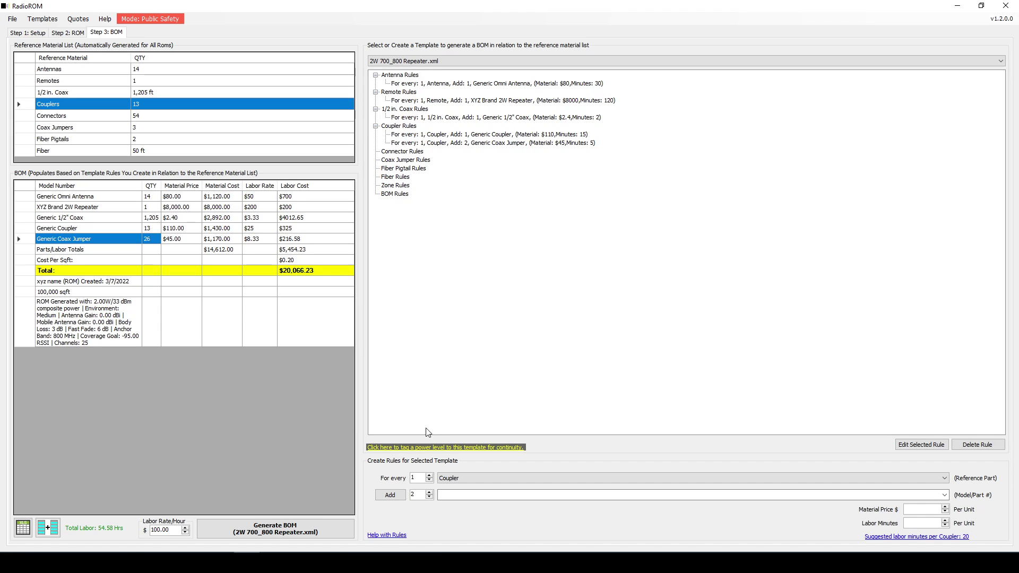
- Tag the 2W 700_800 Repeater template with the 2W power level
left_click(405, 447)
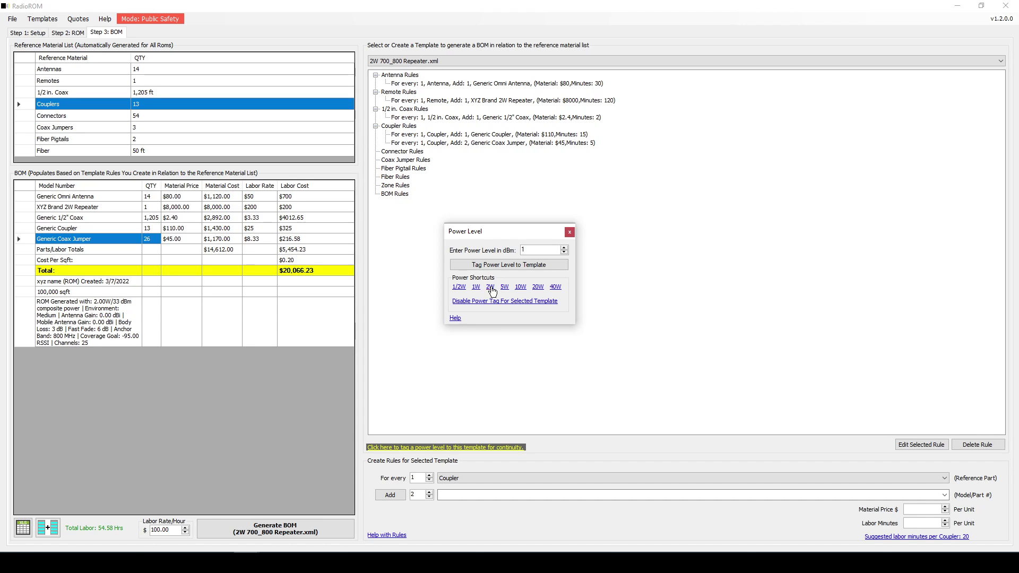
left_click(490, 287)
left_click(504, 264)
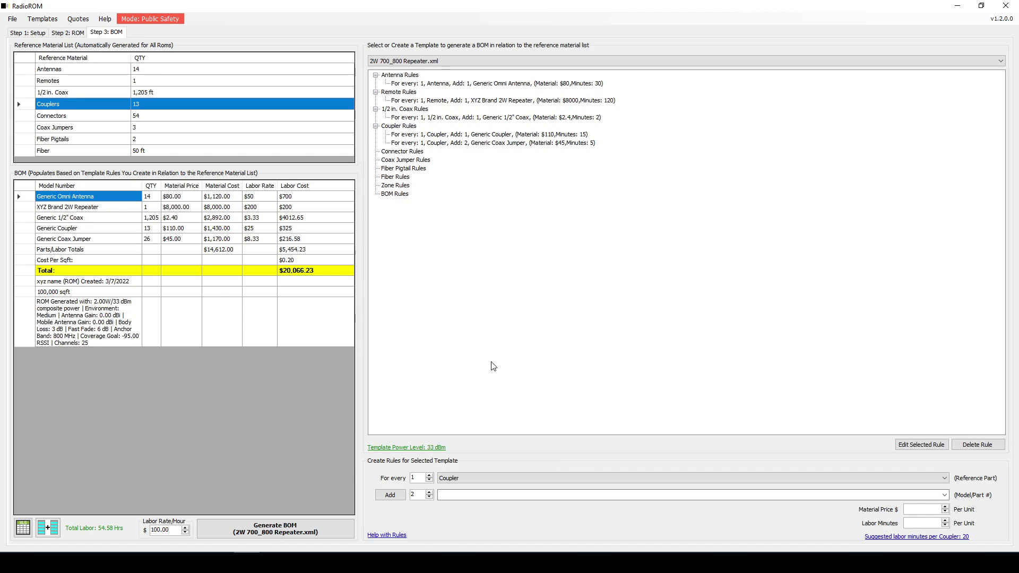
- Regenerate the ROM with the composite power set to 1/2W (27 dBm)
left_click(74, 35)
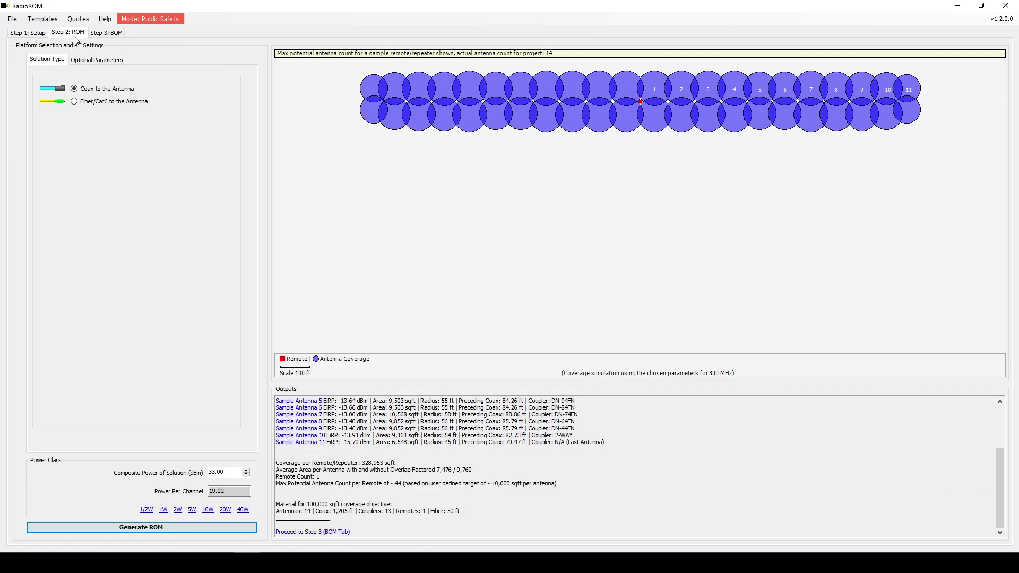
left_click(146, 510)
left_click(149, 528)
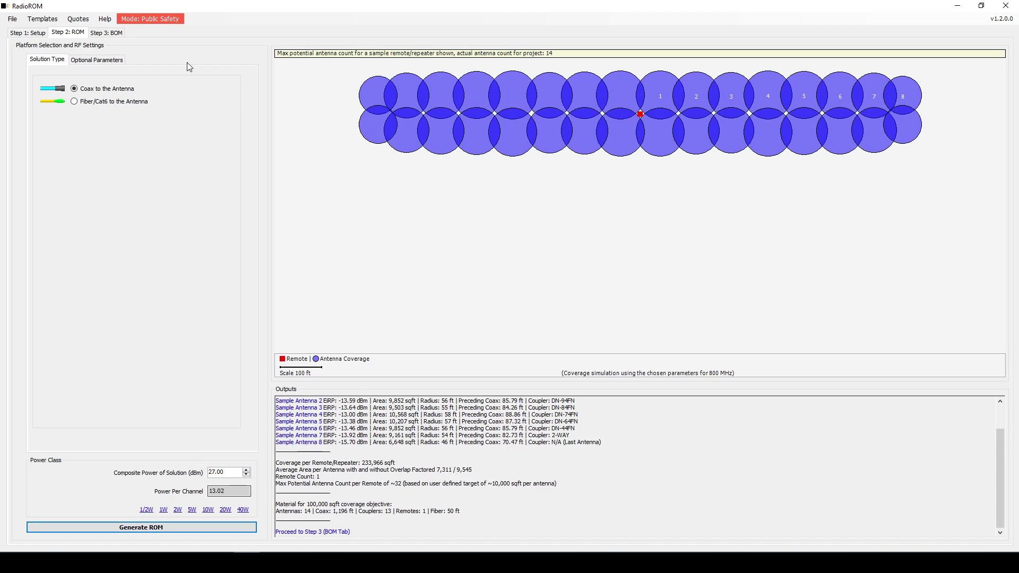
- Generate the BOM from the 27 dBm ROM and try to export it, declining to proceed with mismatched power levels
left_click(106, 32)
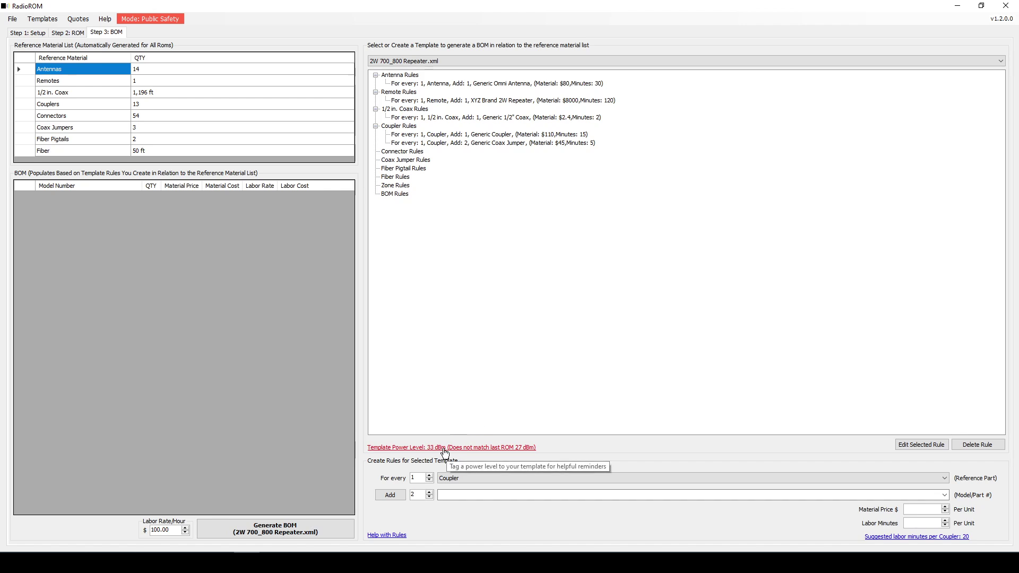
left_click(274, 528)
left_click(23, 527)
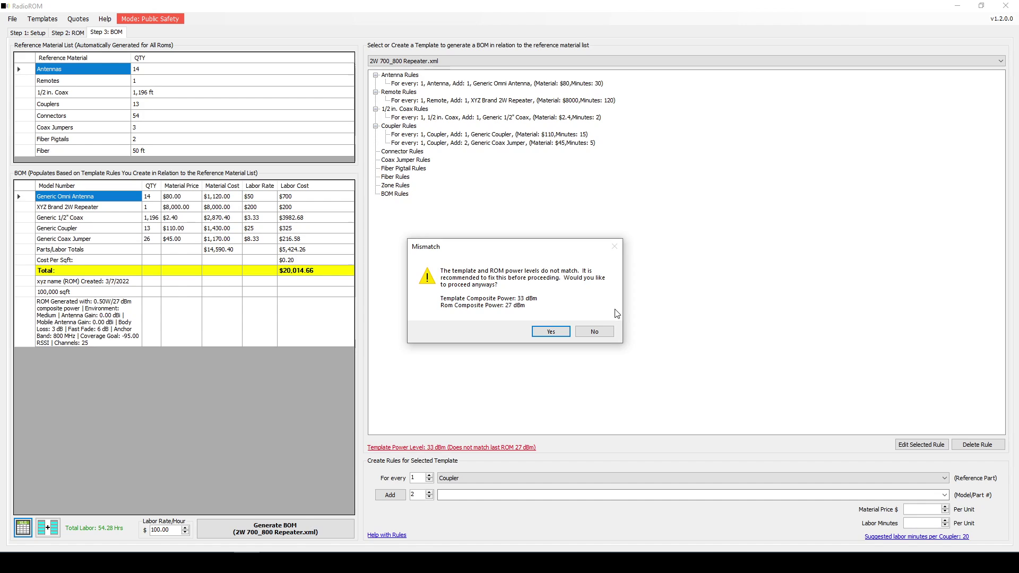
left_click(594, 331)
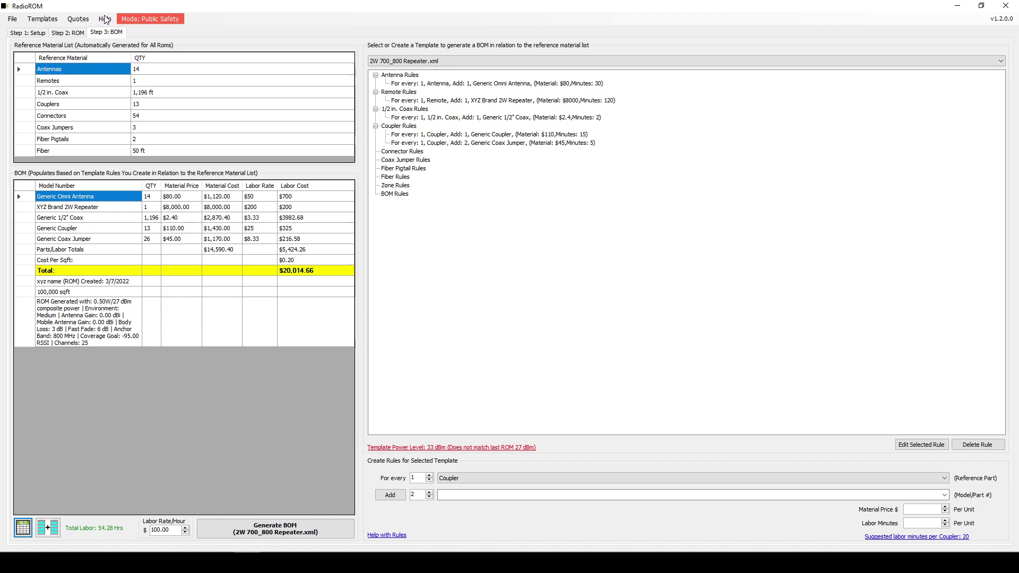
- Regenerate the ROM at 2W (33 dBm) and generate the BOM from the 2W 700_800 Repeater template, checking its labor cost total
left_click(74, 33)
left_click(175, 528)
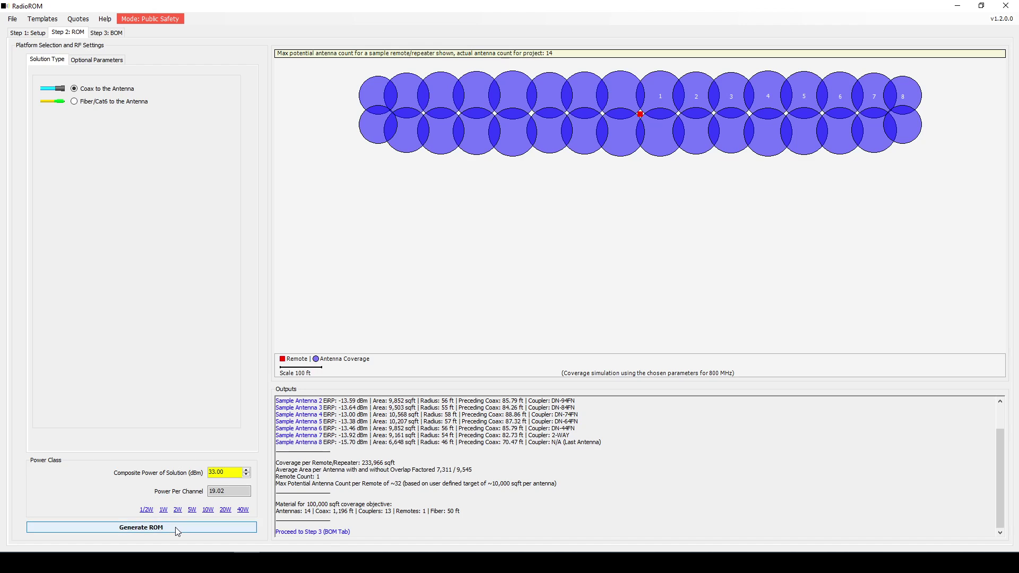
left_click(110, 34)
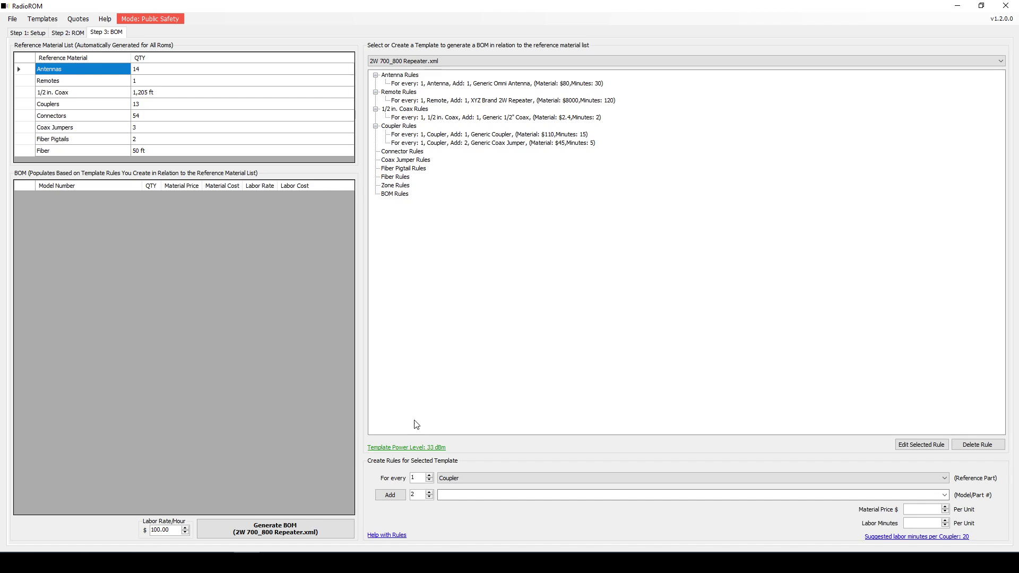
left_click(323, 527)
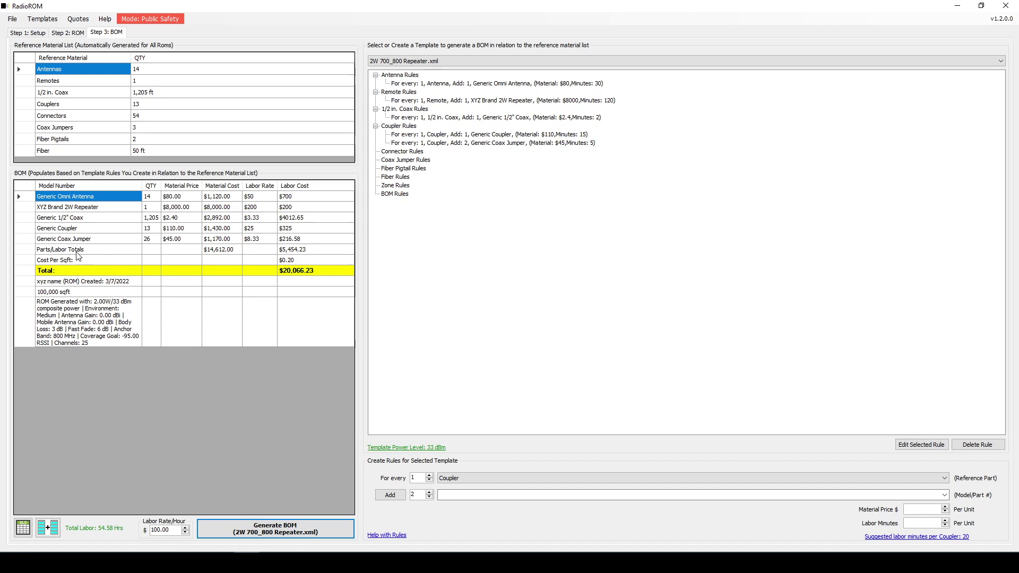
left_click(300, 250)
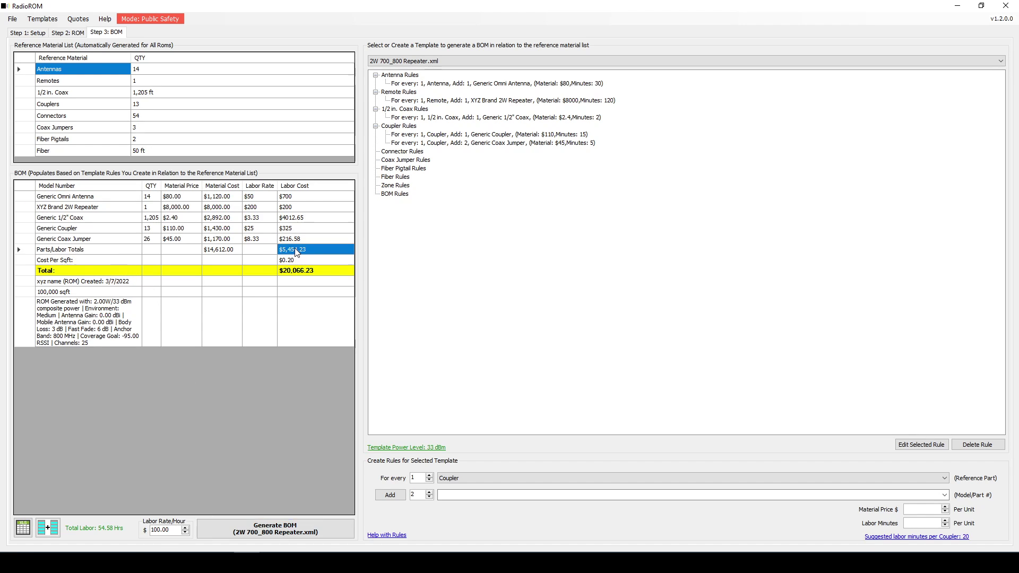
- Set the labor rate to $50 per hour and regenerate the BOM, checking the labor cost total
double_click(175, 532)
type("50")
left_click(253, 519)
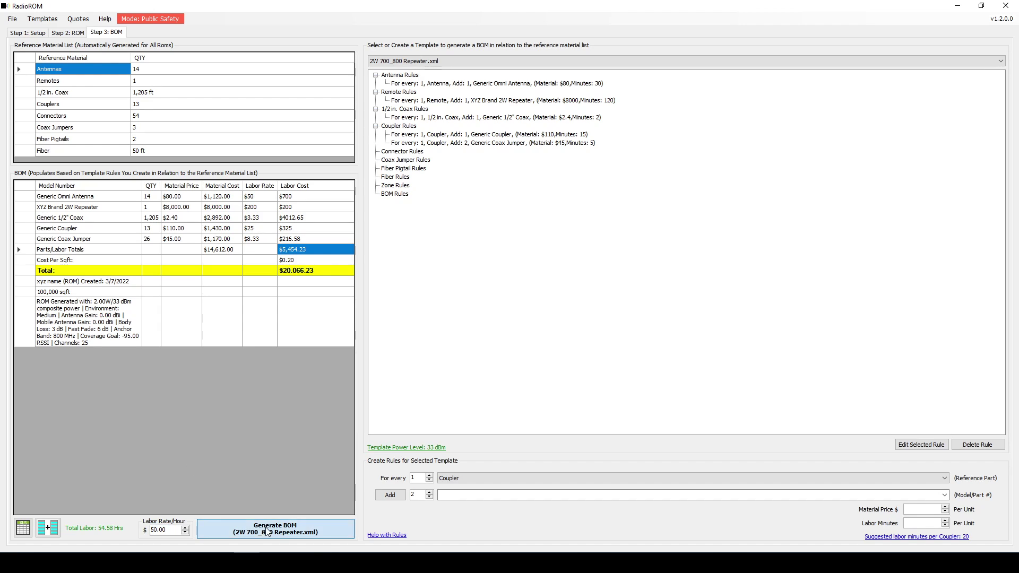
left_click(297, 250)
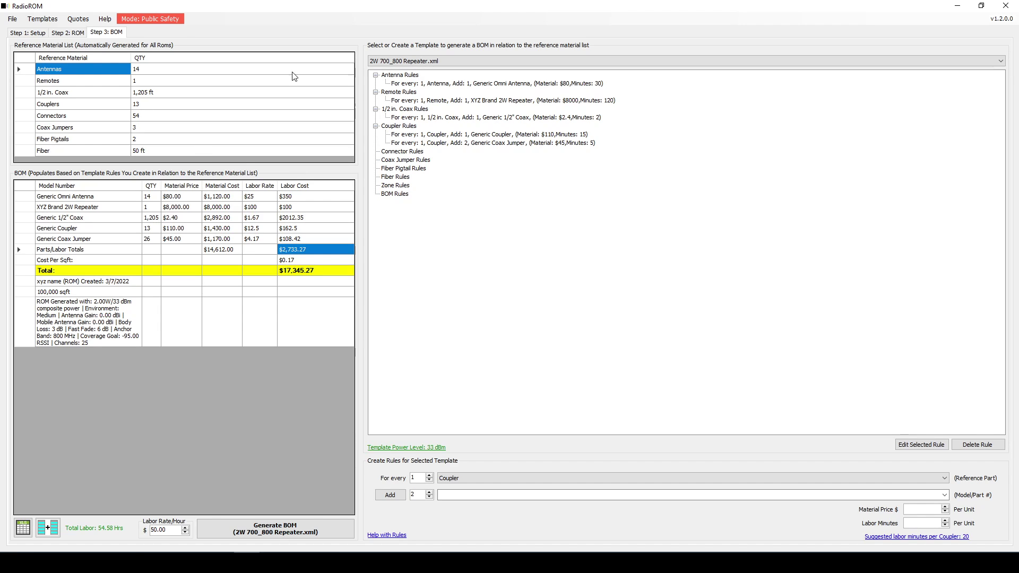
- Open the Template Manager to review its options for creating, duplicating, deleting and sharing templates, and close it
left_click(57, 20)
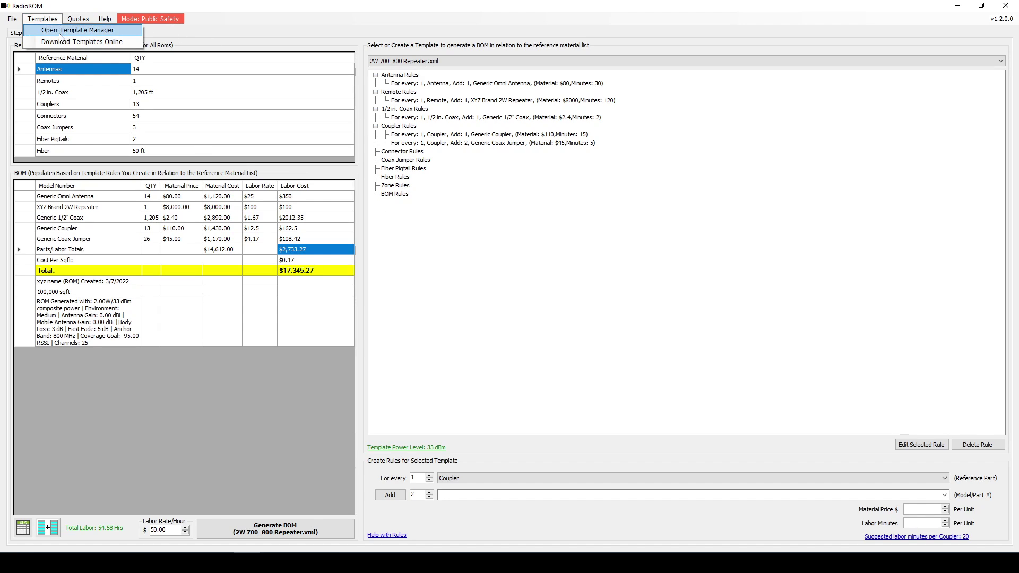
left_click(74, 31)
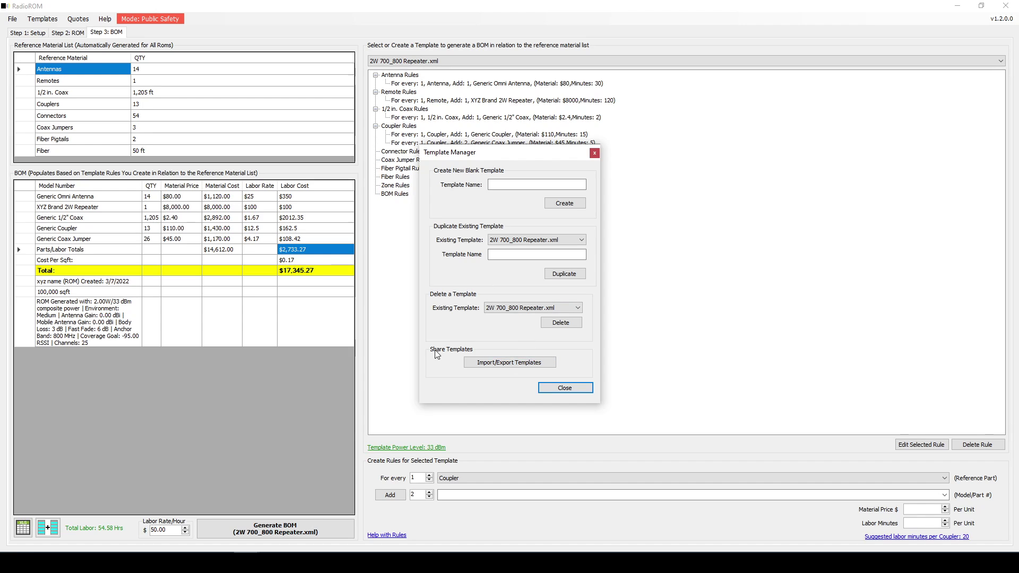
left_click(565, 388)
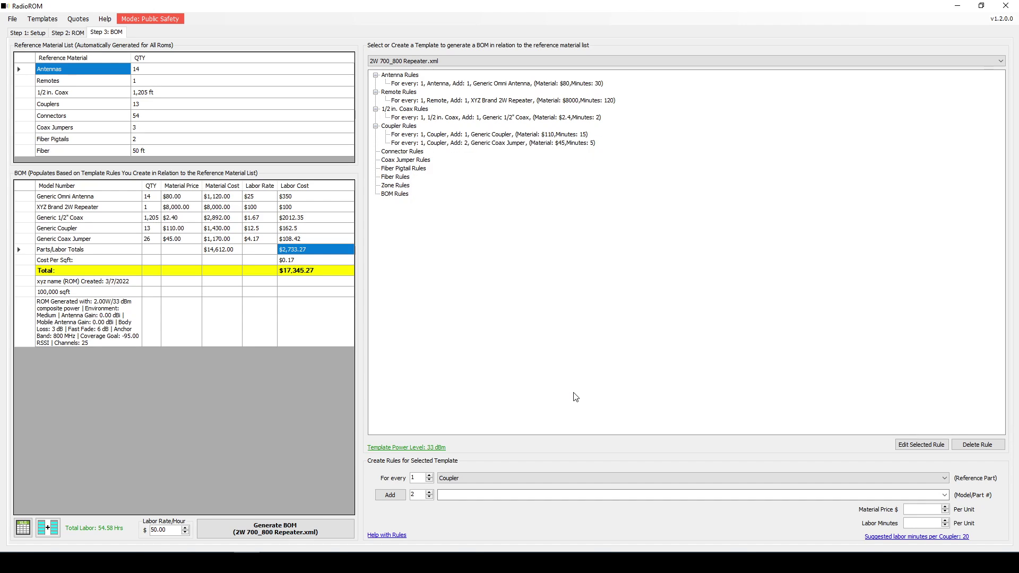
- Generate the BOM from the Generic Public Safety 700_800 2W Repeater (Passive DAS) template
left_click(450, 61)
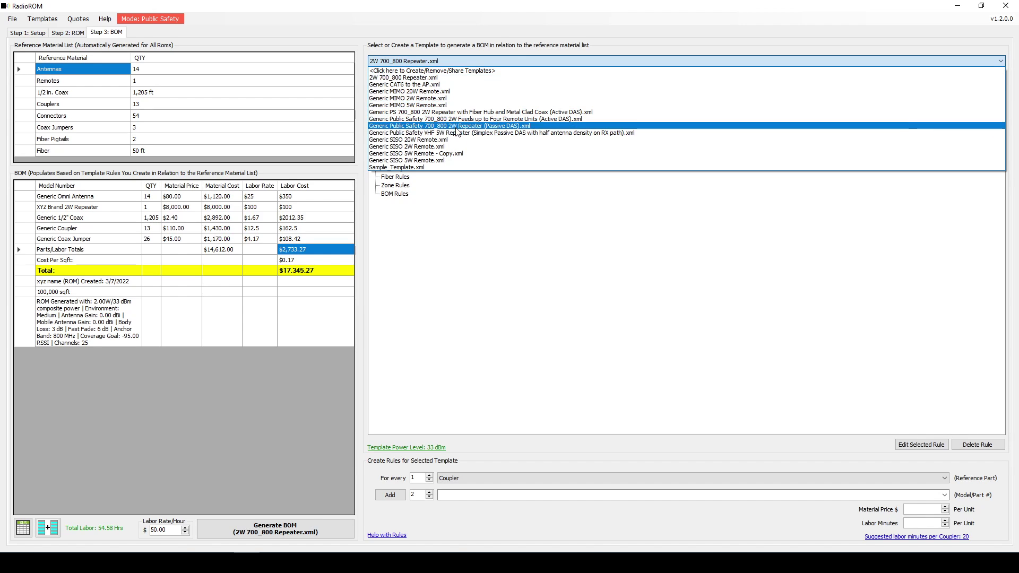
left_click(456, 127)
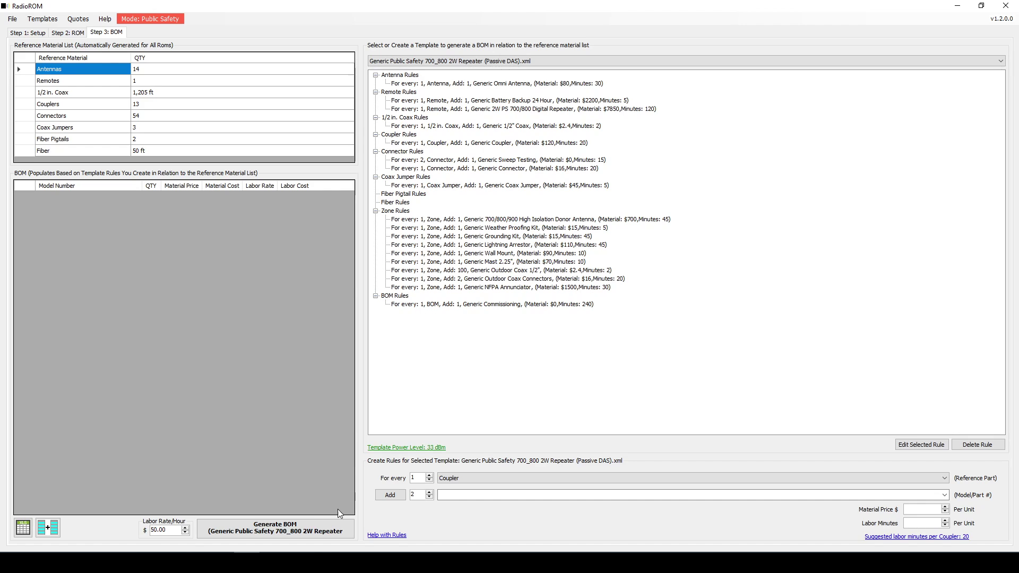
left_click(307, 523)
left_click(546, 286)
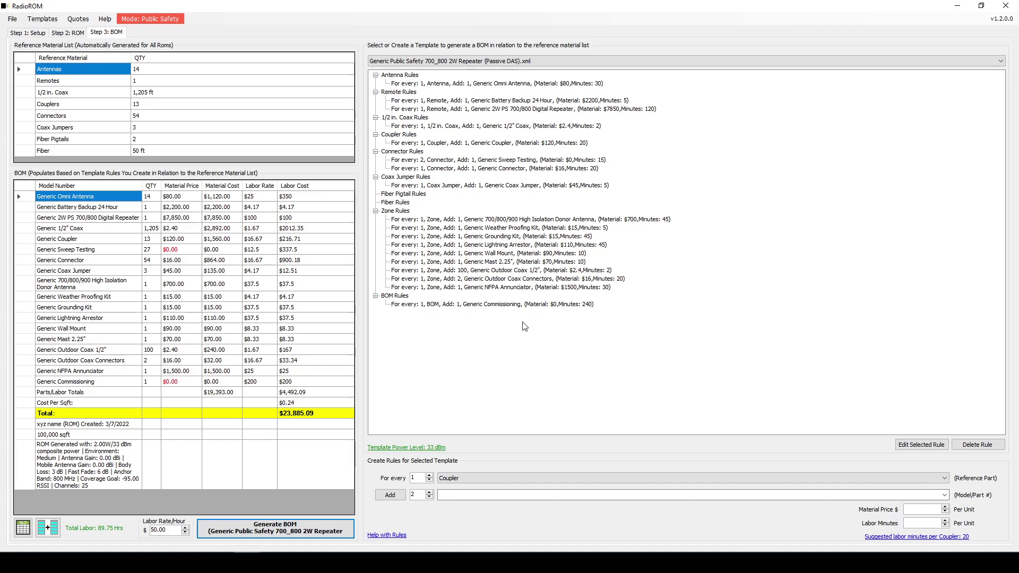
- Export the BOM to an Excel workbook and open the exported document
left_click(47, 526)
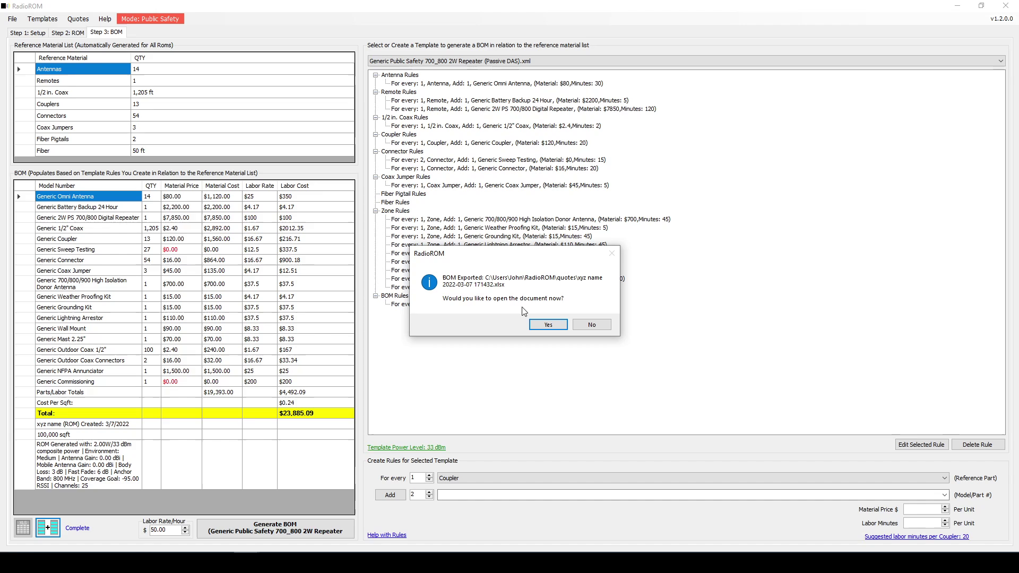
left_click(548, 324)
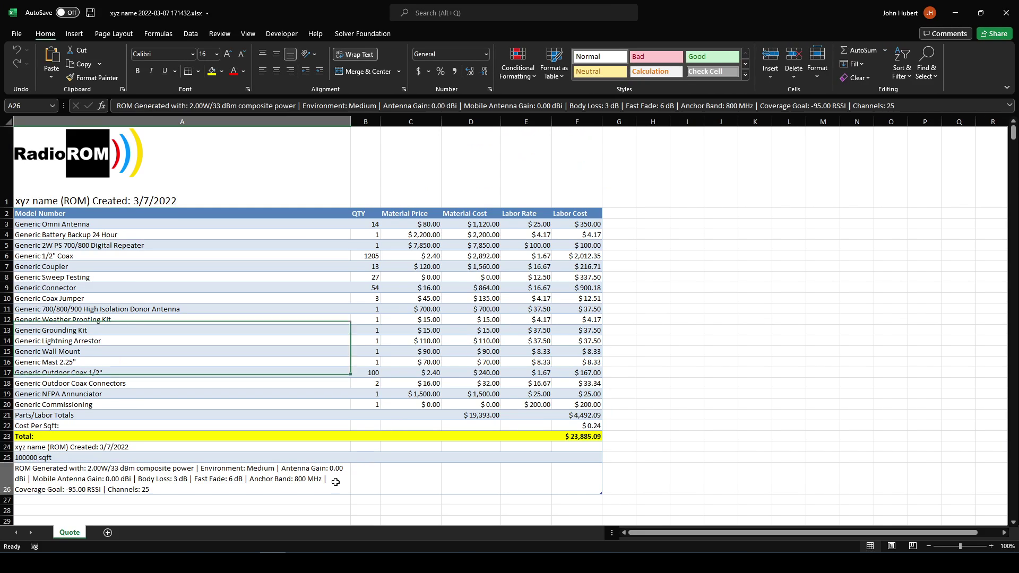
- Examine the ROM settings note in cell A26 of the exported quote and bring up the workbook's print preview
key("F2")
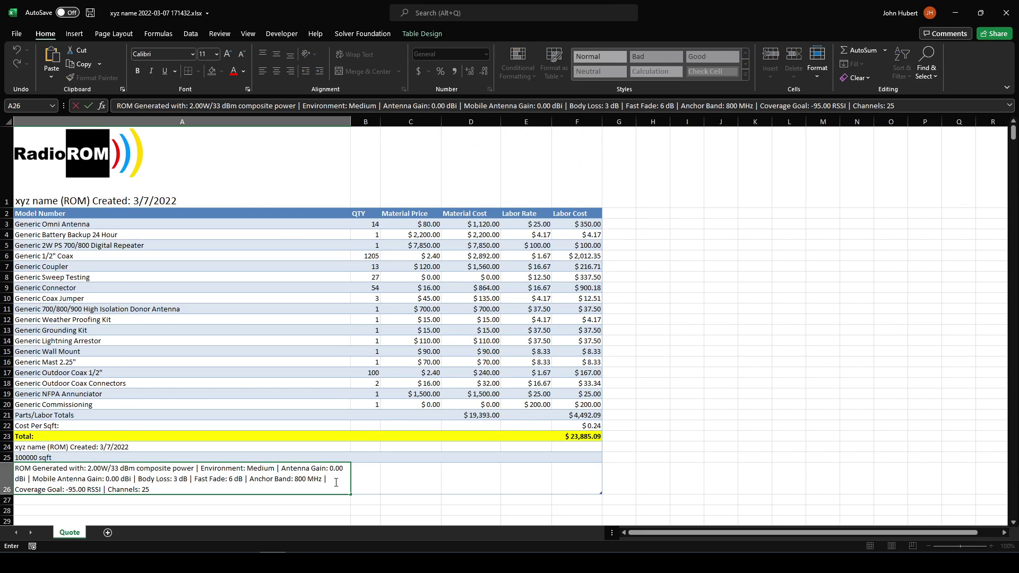
left_click(675, 320)
key("ctrl+p")
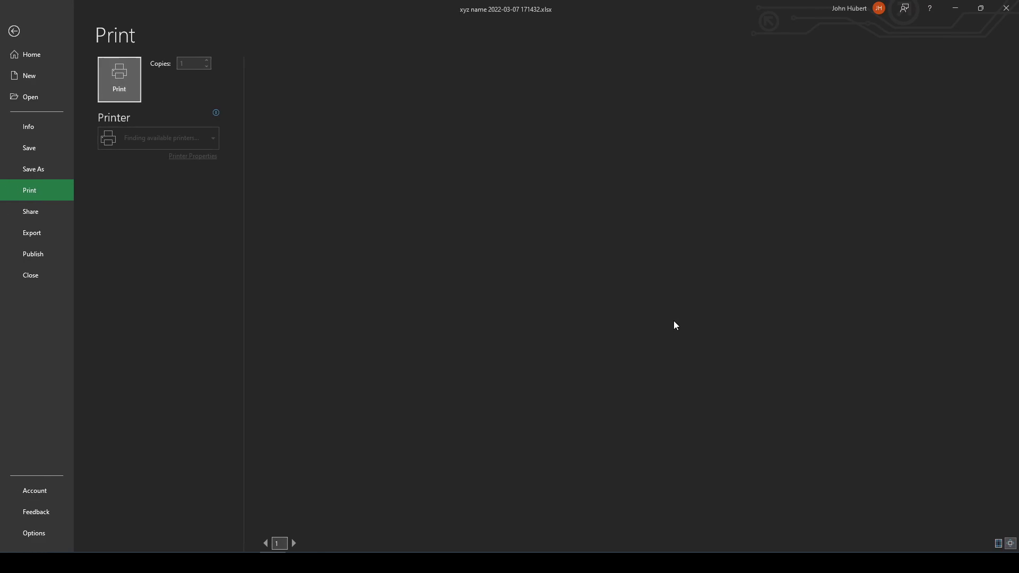